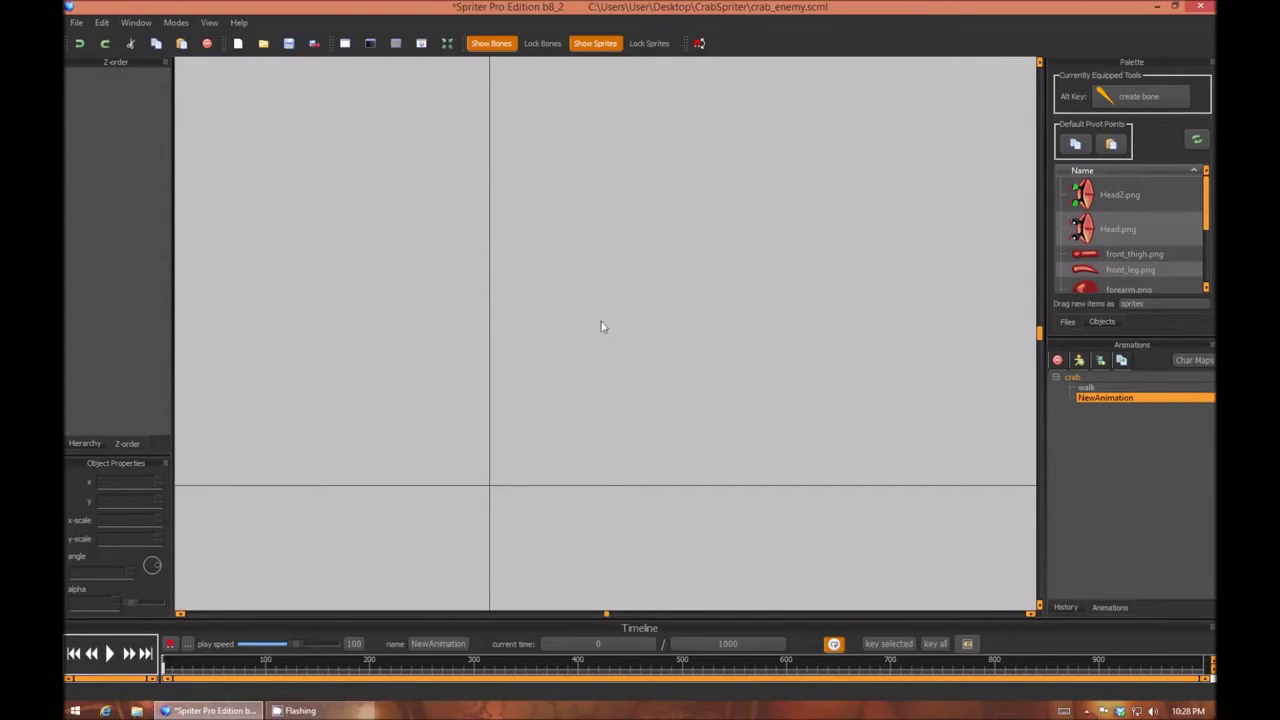
Place Head.png in the frame at time 0, positioned at about x -4, y -370
drag(1118, 229, 505, 319)
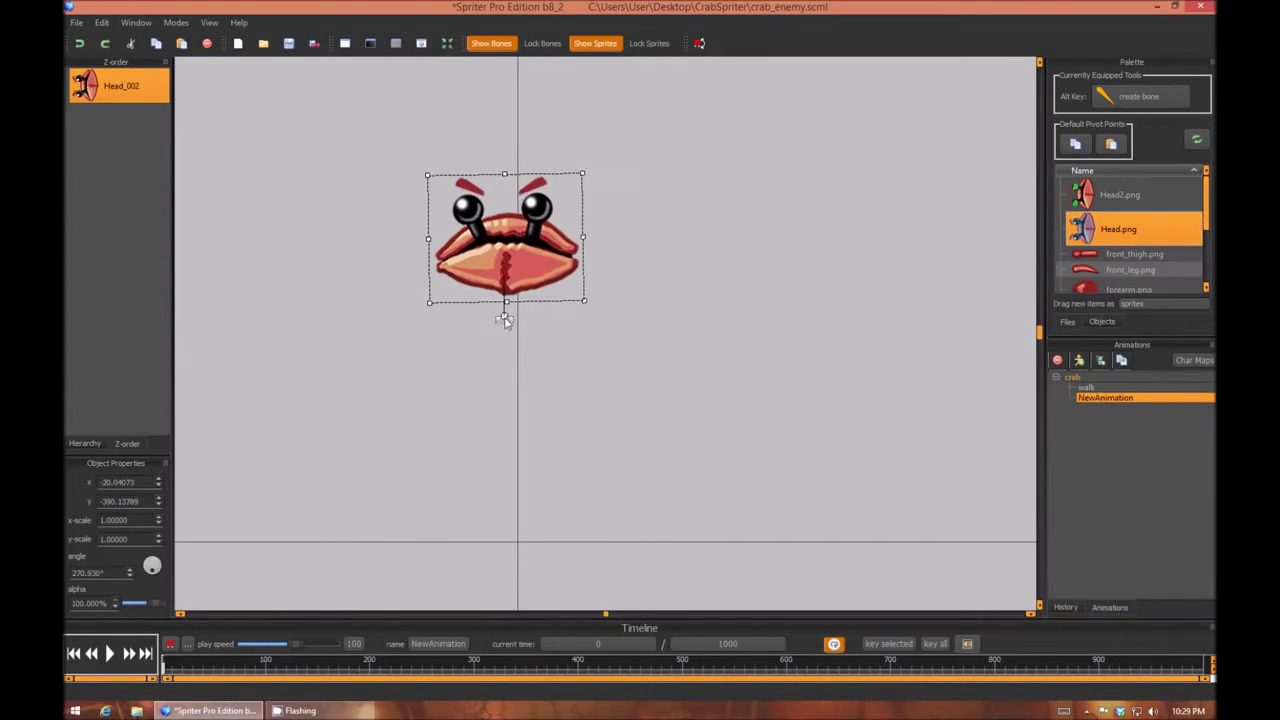
mouse_move(512, 251)
mouse_down()
mouse_move(532, 268)
mouse_move(522, 264)
mouse_up()
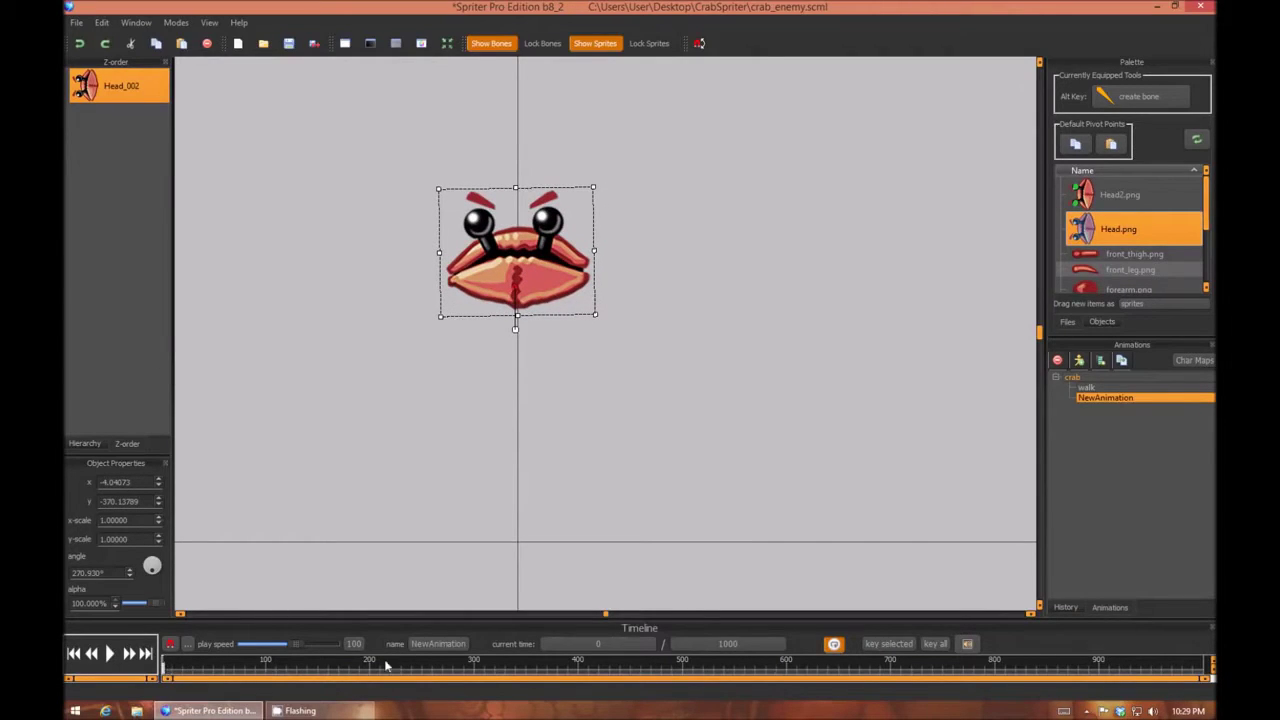
At time 581, delete the existing head and place a fresh Head.png at about x 540, y -385
drag(242, 668, 768, 668)
key(Delete)
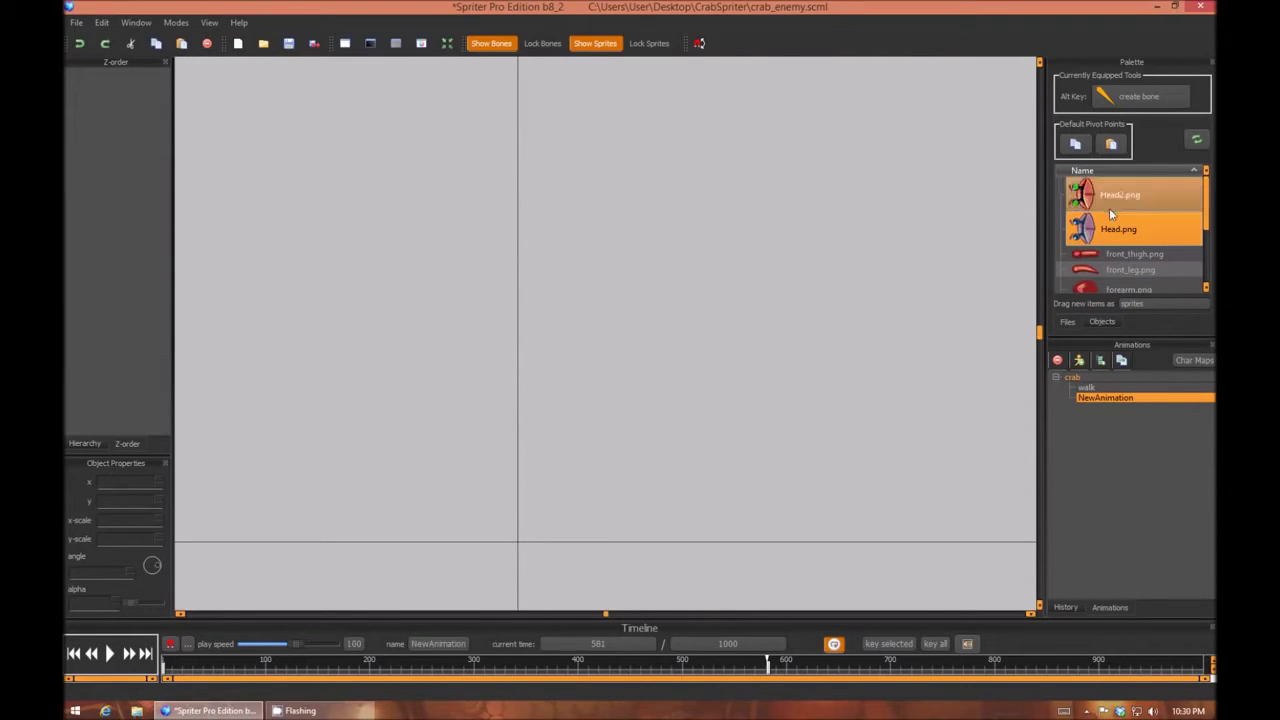
drag(727, 524, 631, 531)
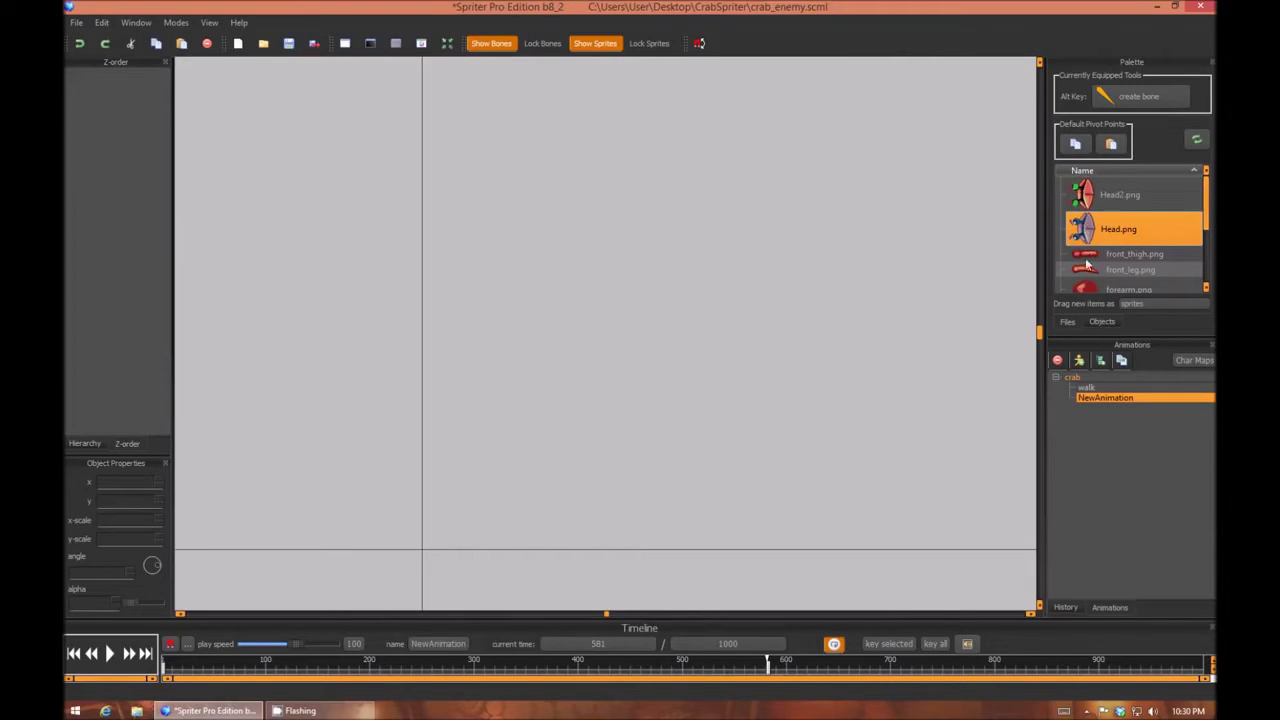
drag(1090, 229, 748, 298)
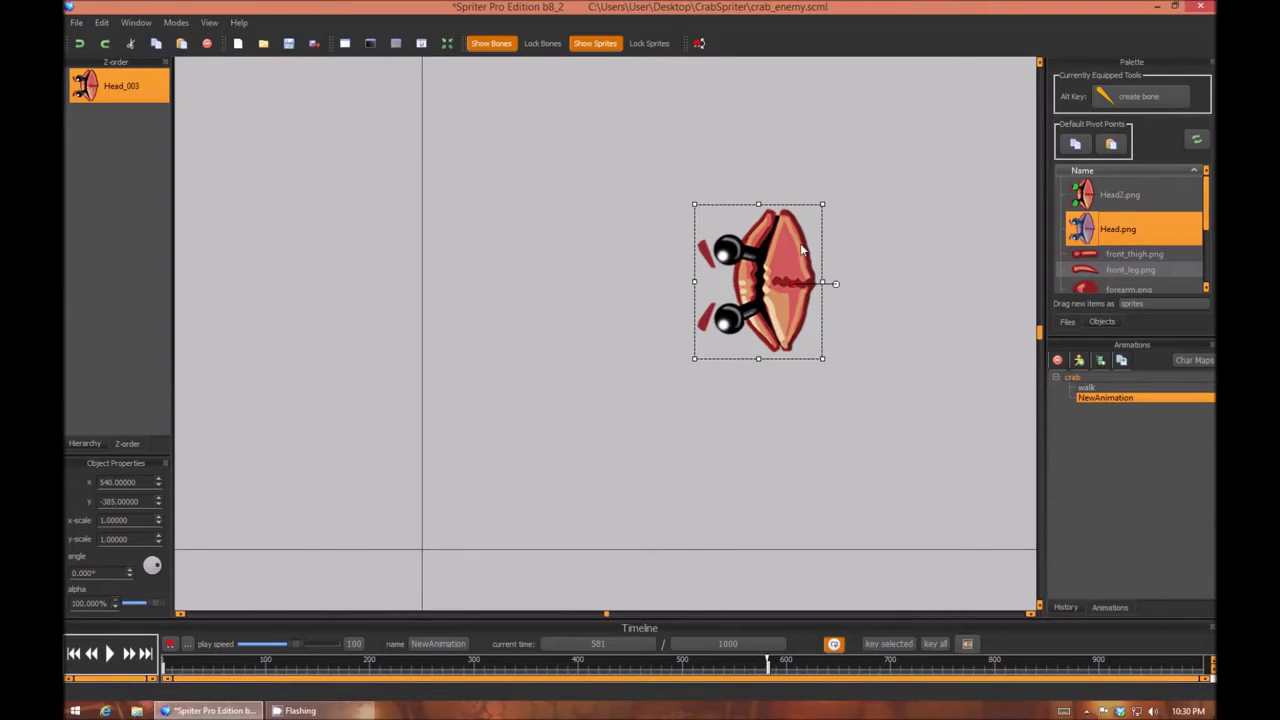
Scrub the timeline between time 0 and the 581 keyframe to compare the two separately placed heads
drag(482, 668, 141, 676)
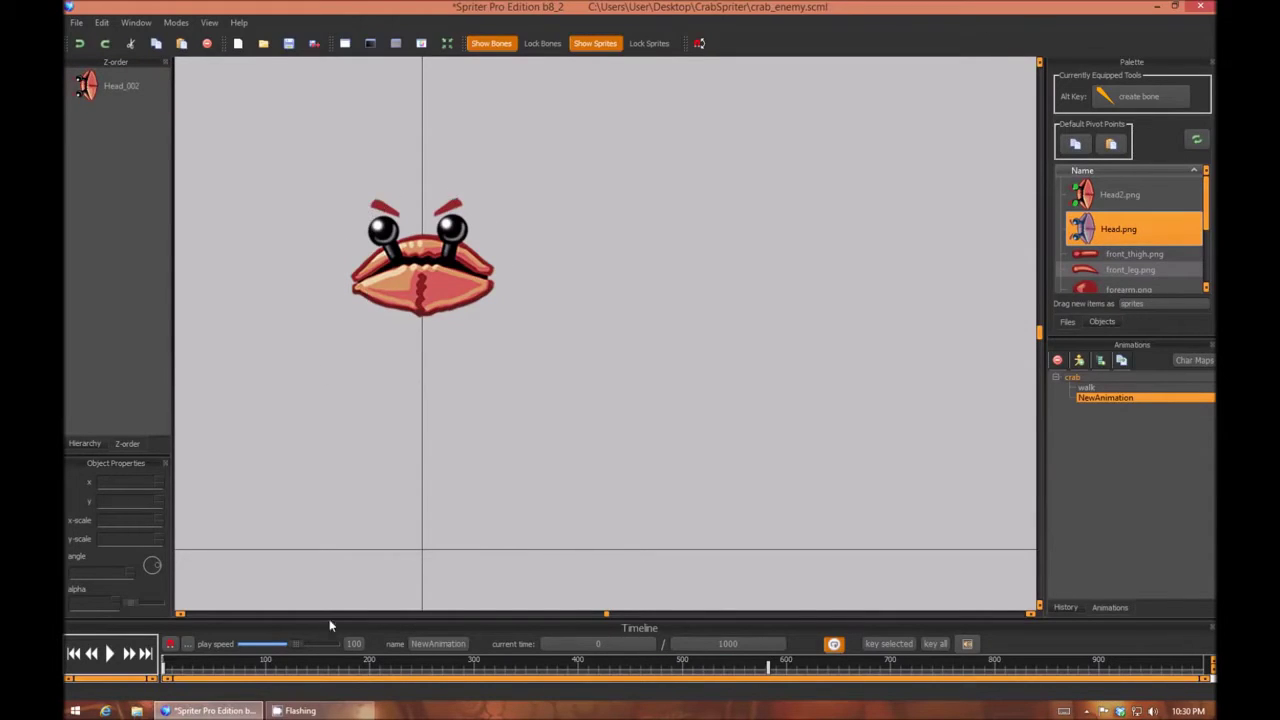
drag(192, 671, 778, 660)
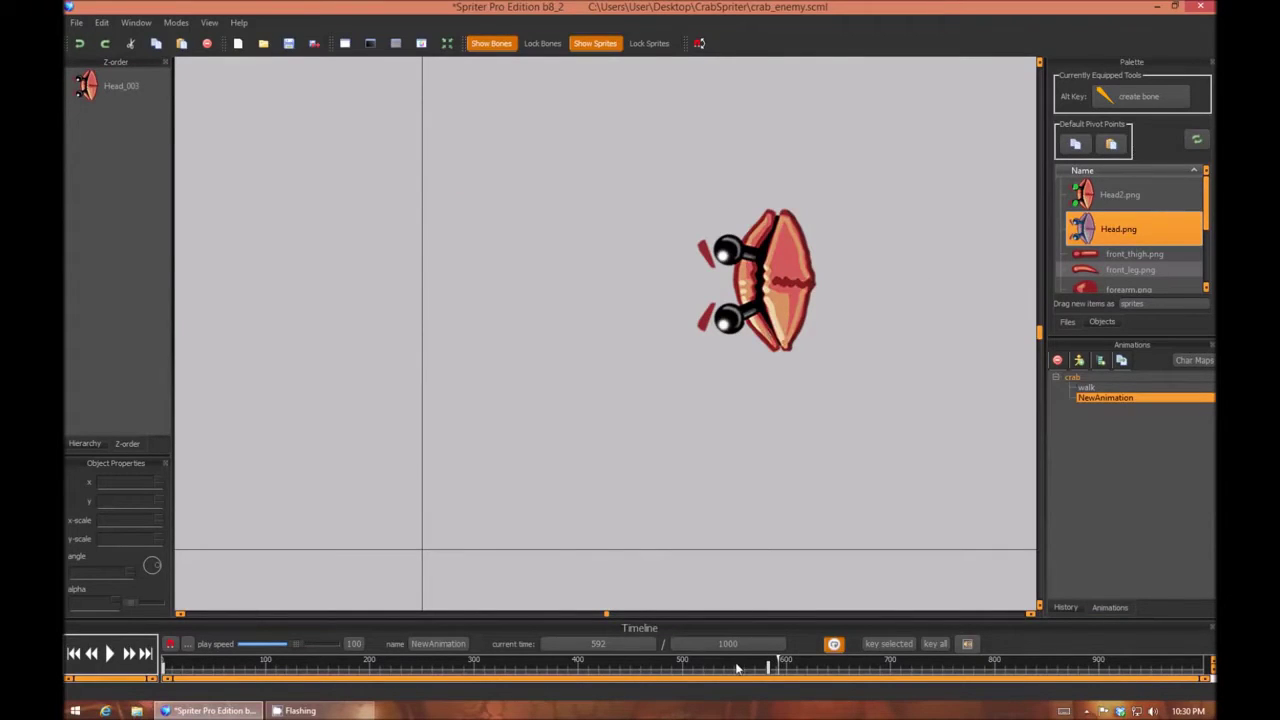
drag(737, 668, 369, 666)
Copy the head from time 0 into the keyframe at 497 and move it to about x 553, y -413
click(396, 272)
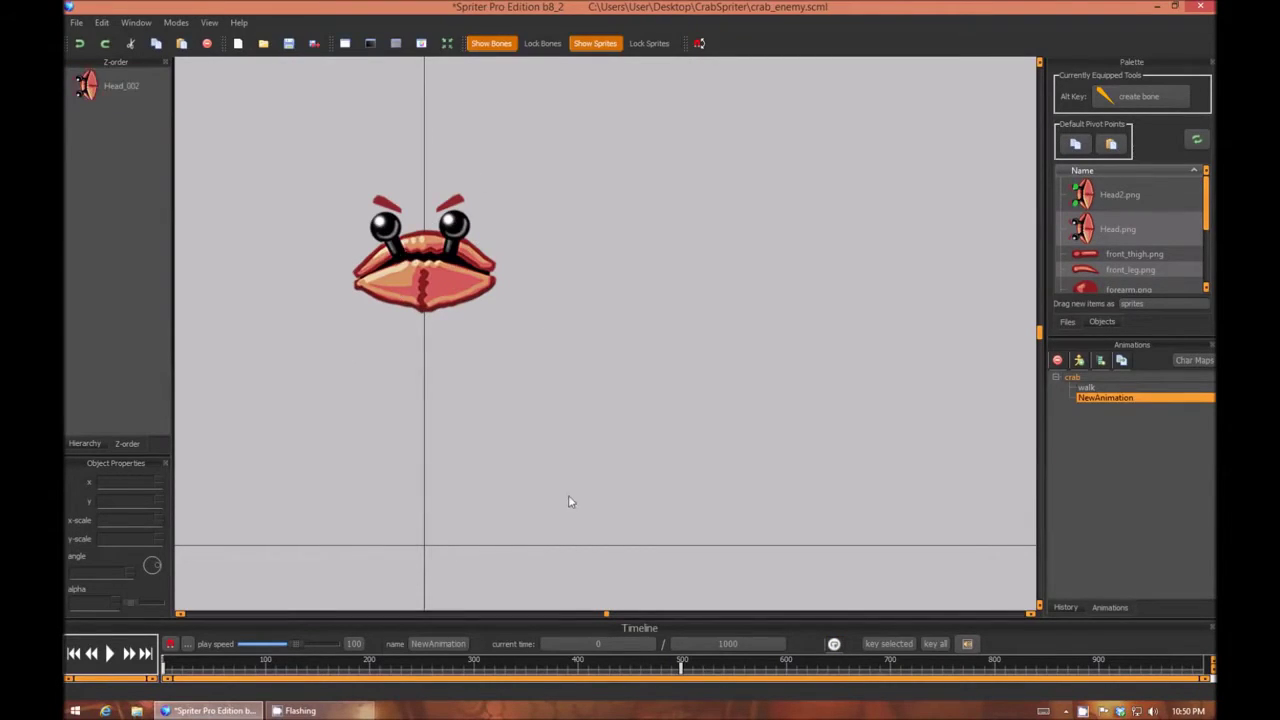
key(s)
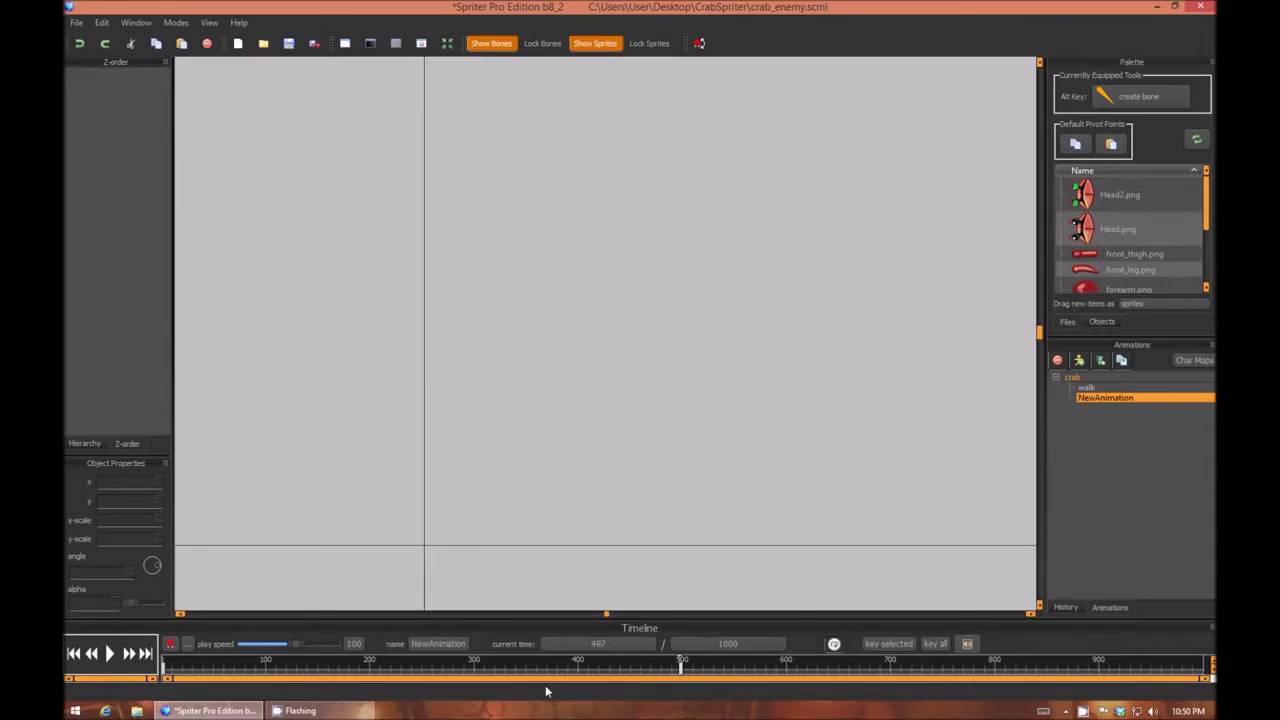
key(a)
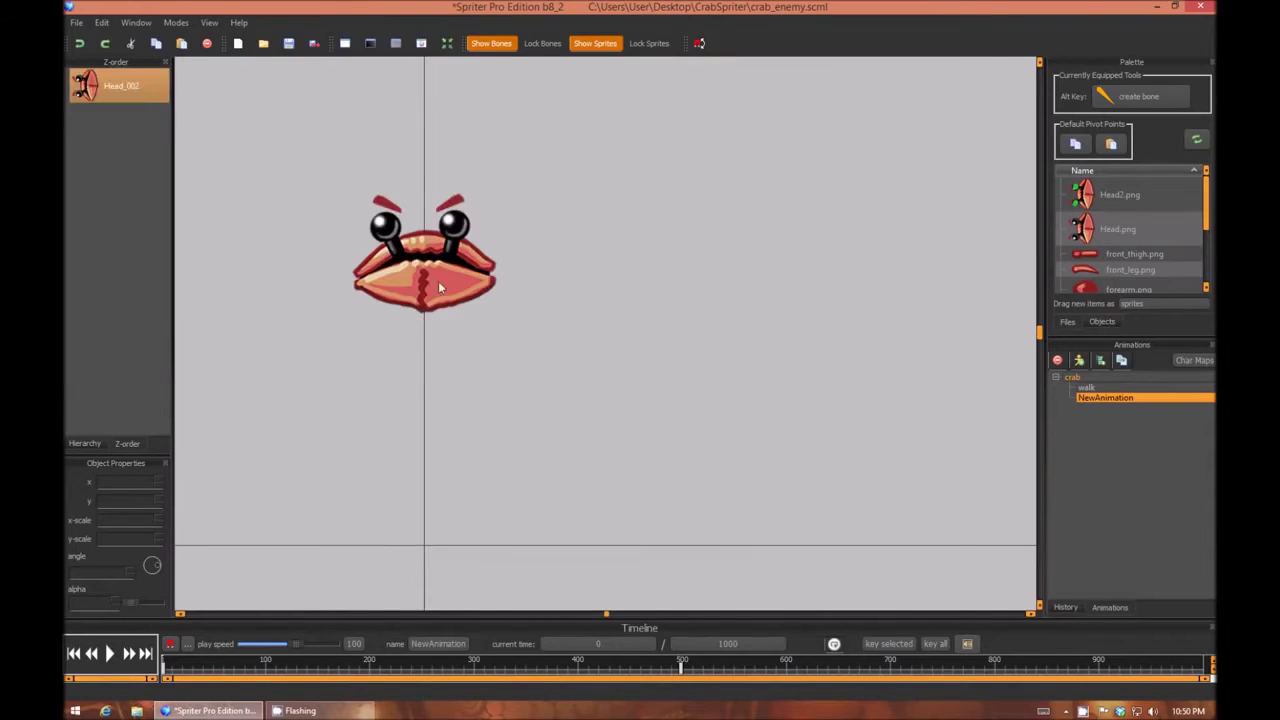
click(445, 268)
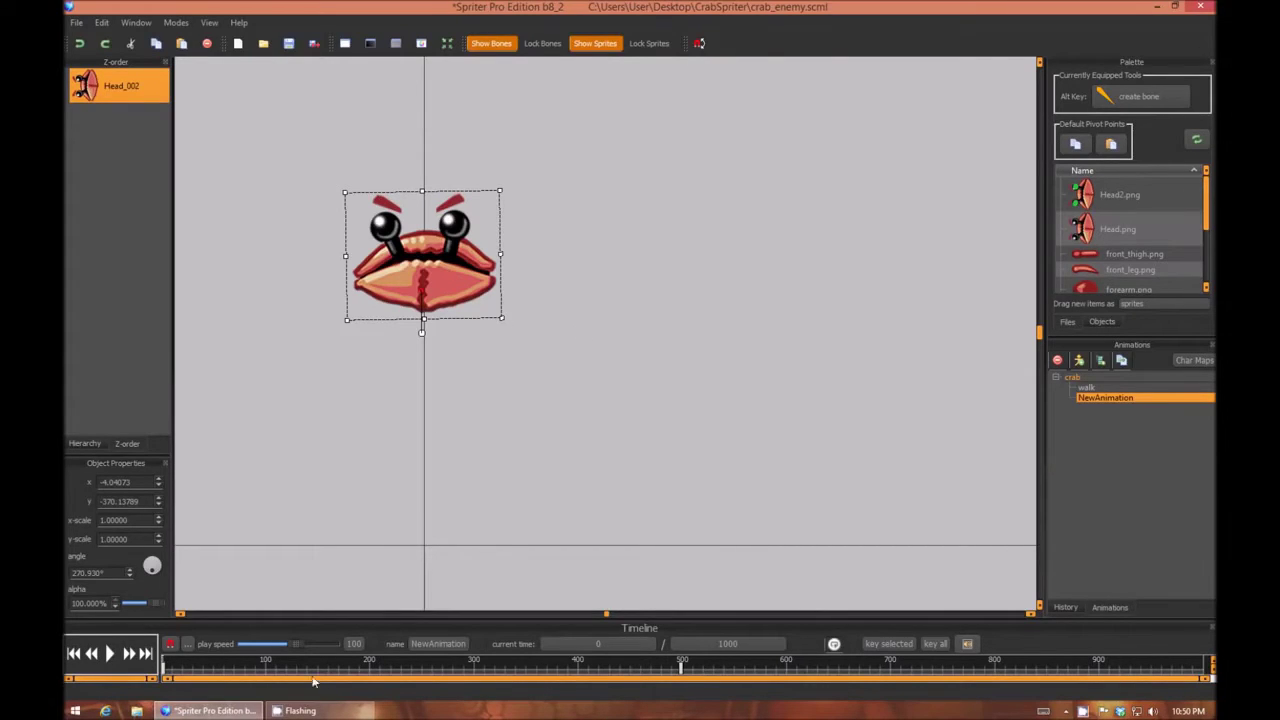
drag(313, 681, 681, 678)
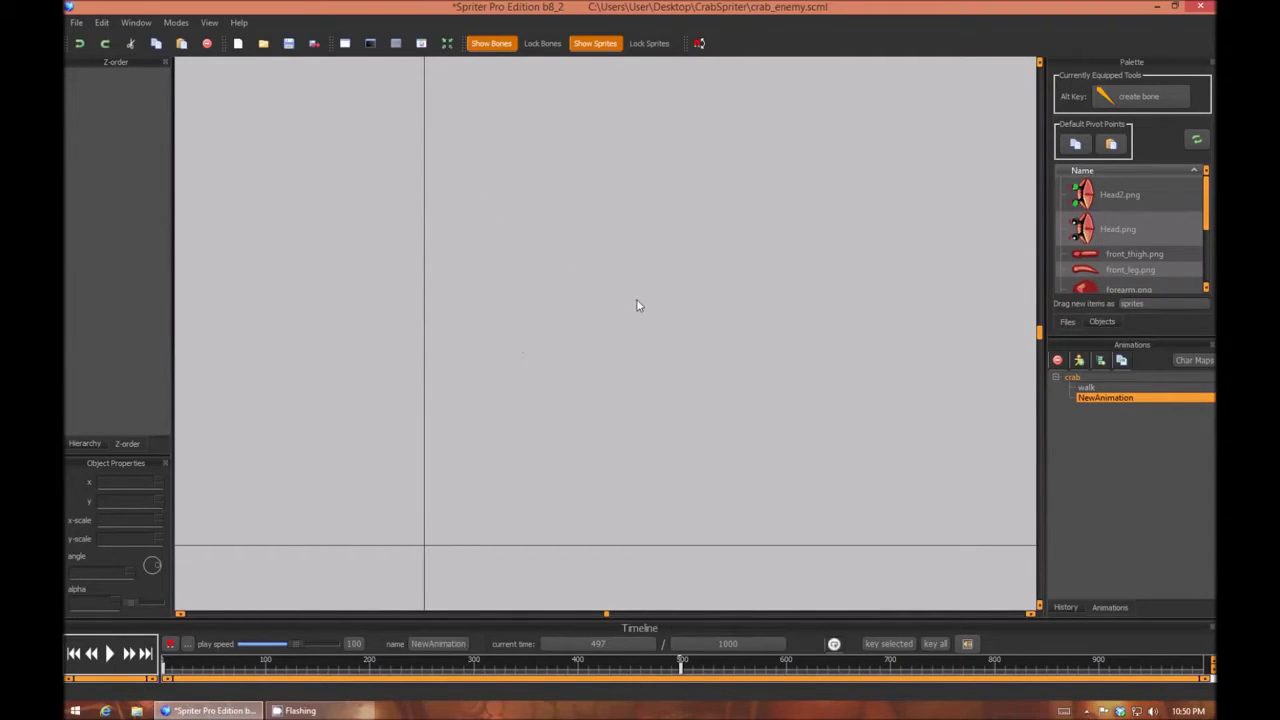
key(ctrl+v)
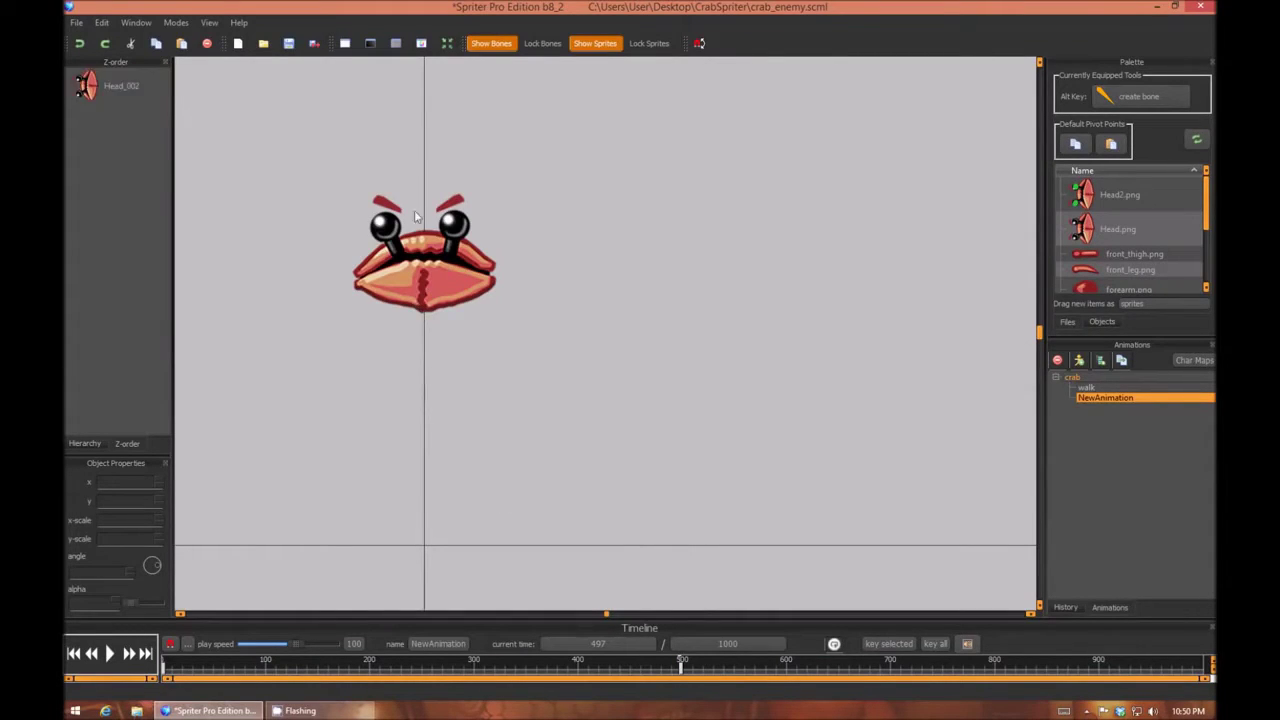
drag(406, 272, 790, 244)
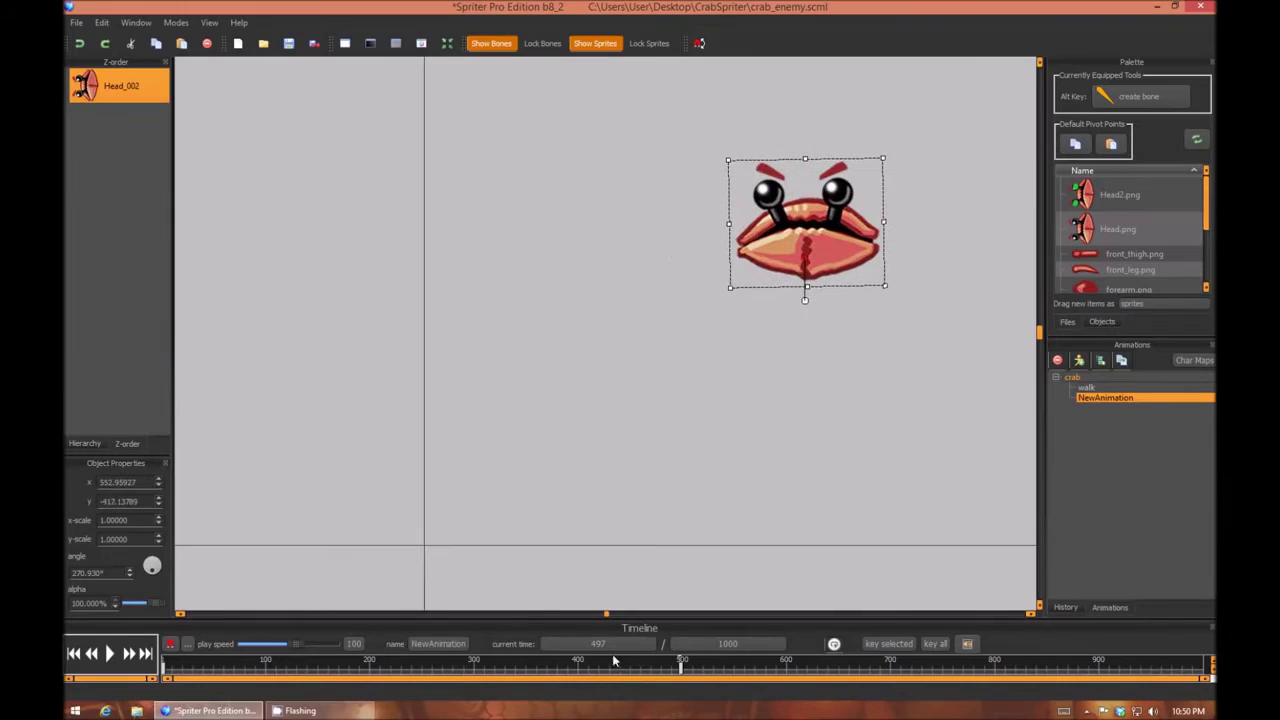
drag(711, 667, 85, 648)
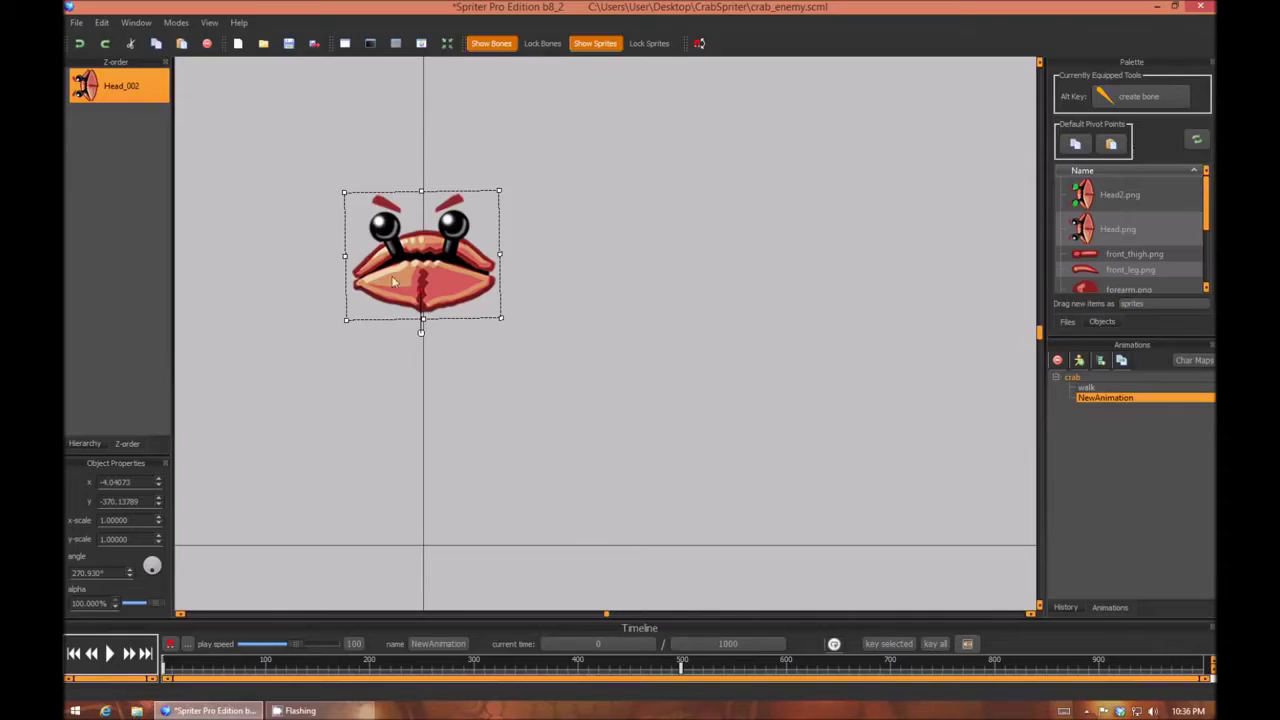
Try moving the head in the 497 keyframe to about x 659, y -401, and undo the move
click(440, 316)
click(460, 270)
drag(460, 270, 916, 249)
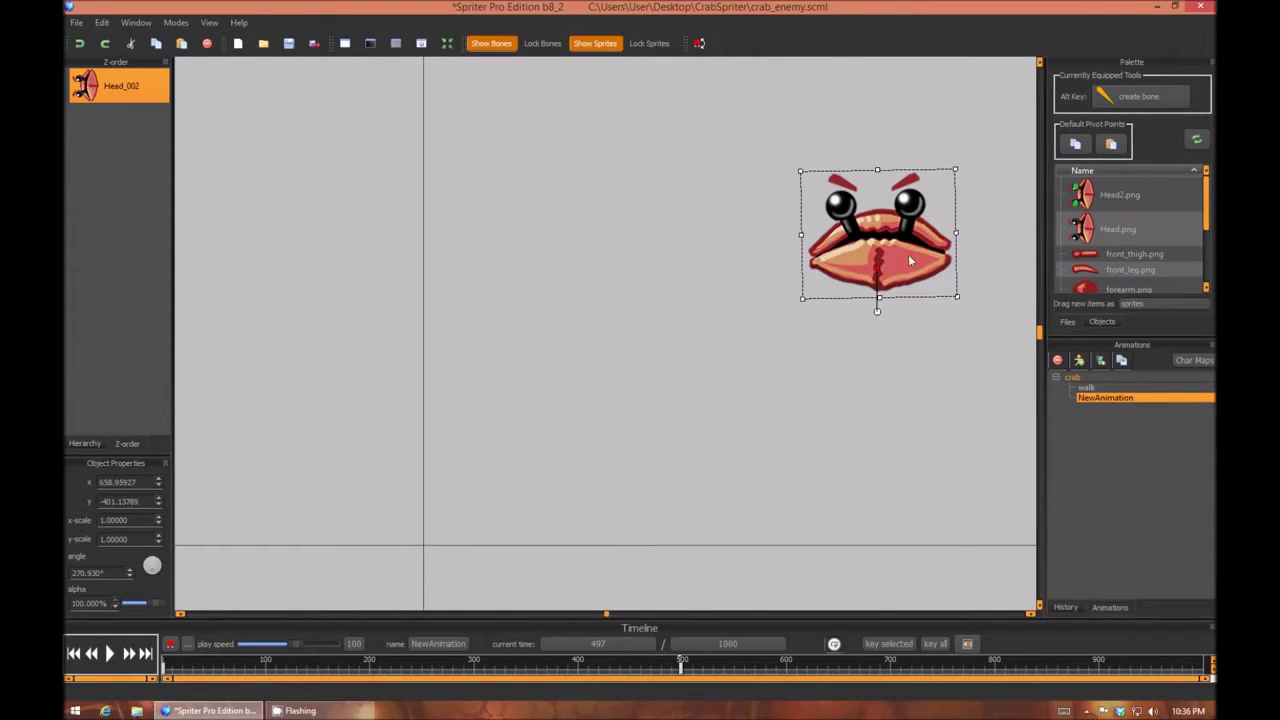
key(a)
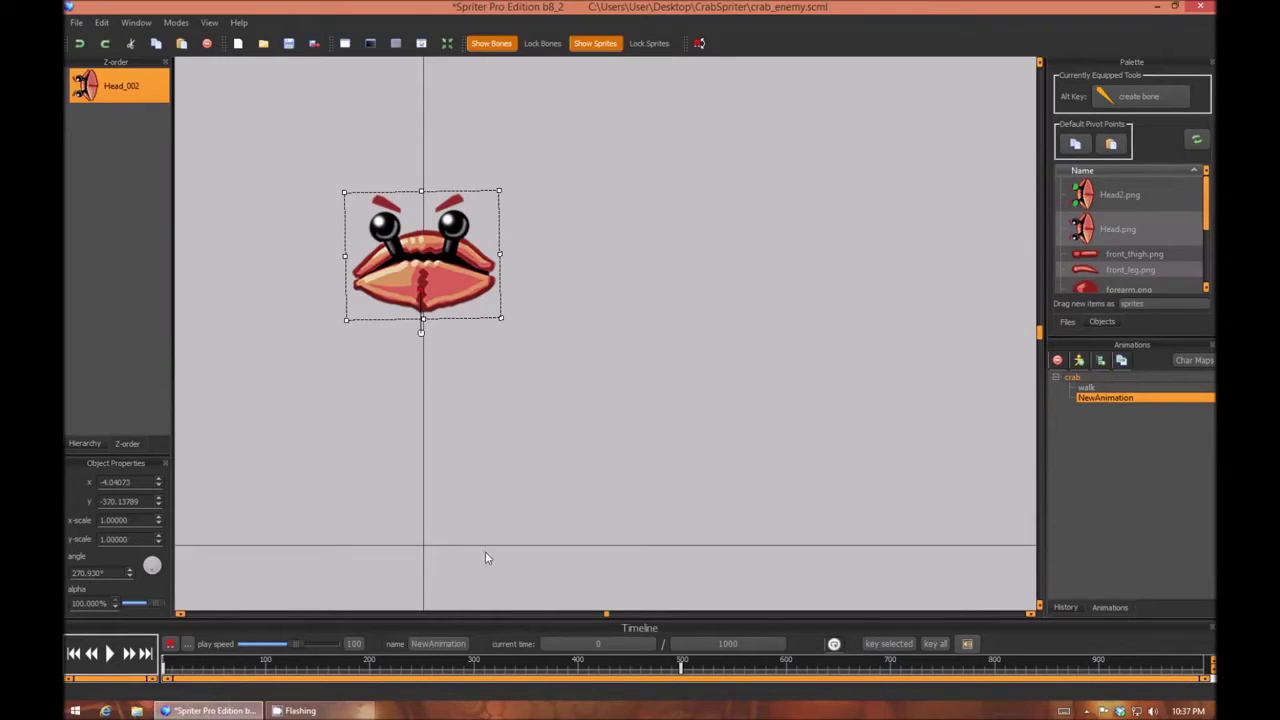
key(s)
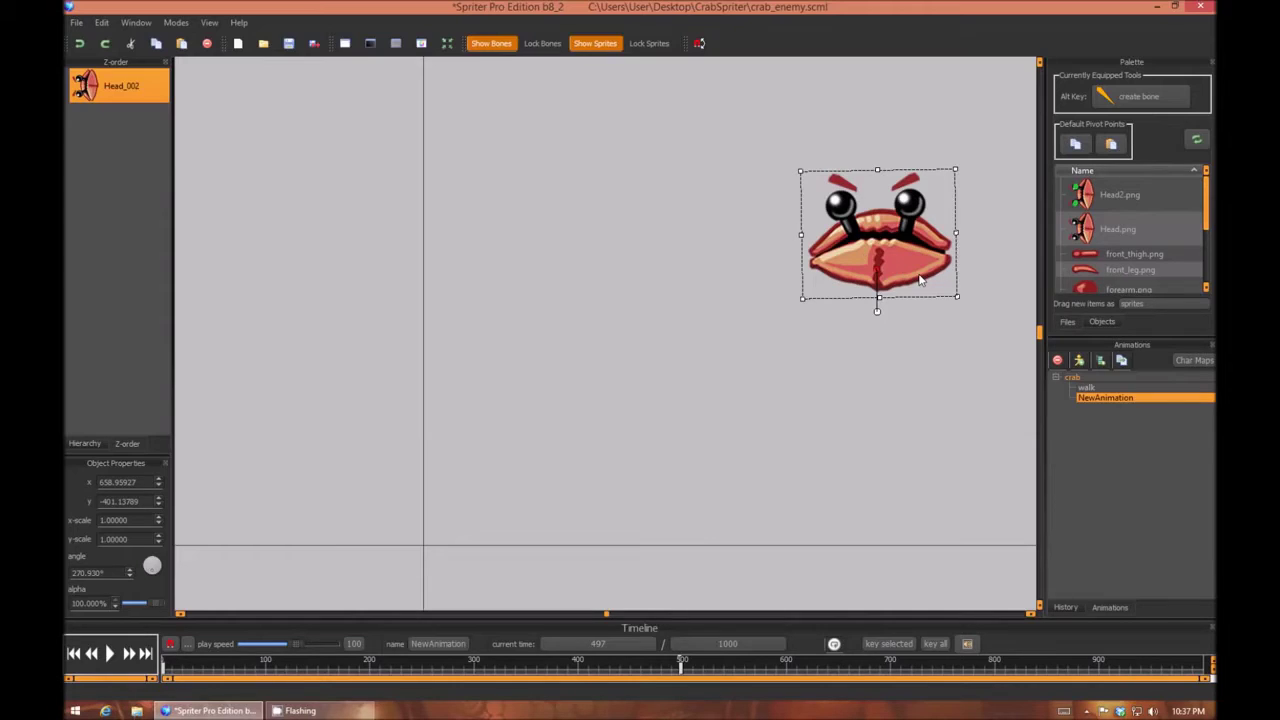
key(ctrl+z)
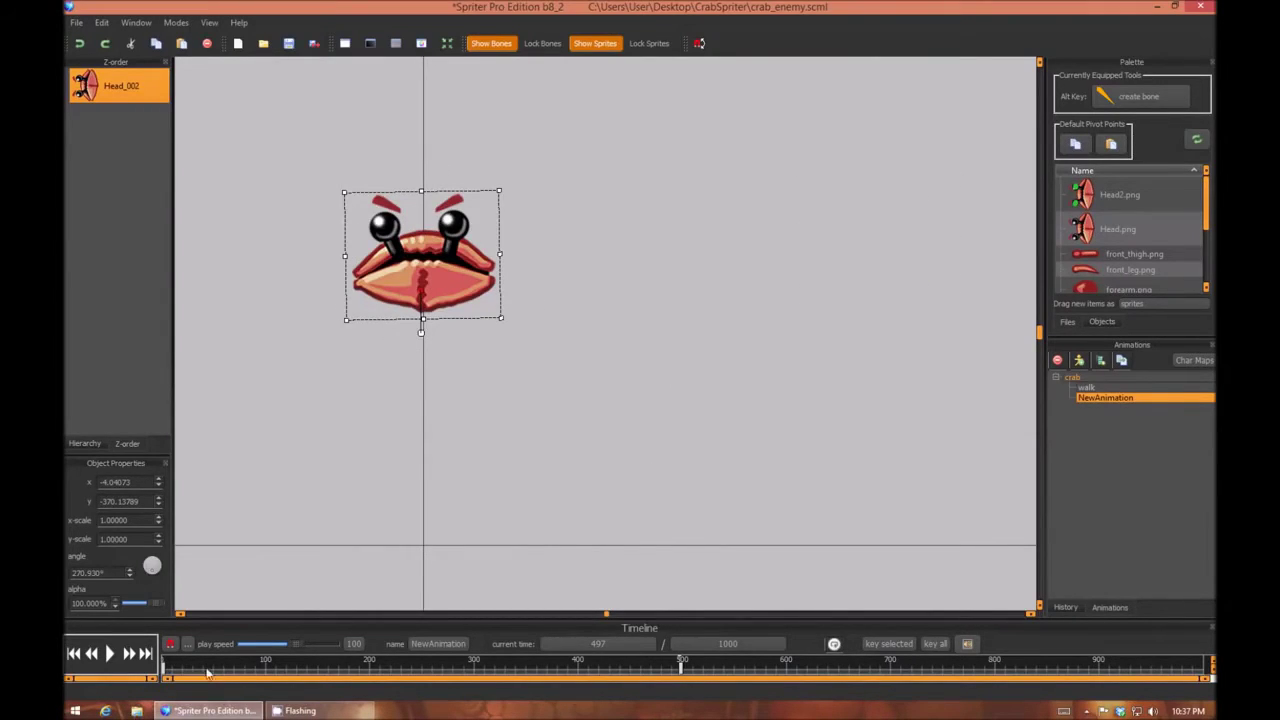
Step back and forth between the keyframes at 0 and 497 to check the head's placement
mouse_move(615, 666)
mouse_down()
mouse_move(79, 677)
mouse_move(724, 674)
mouse_move(637, 668)
mouse_up()
click(165, 668)
key(s)
click(165, 669)
click(672, 665)
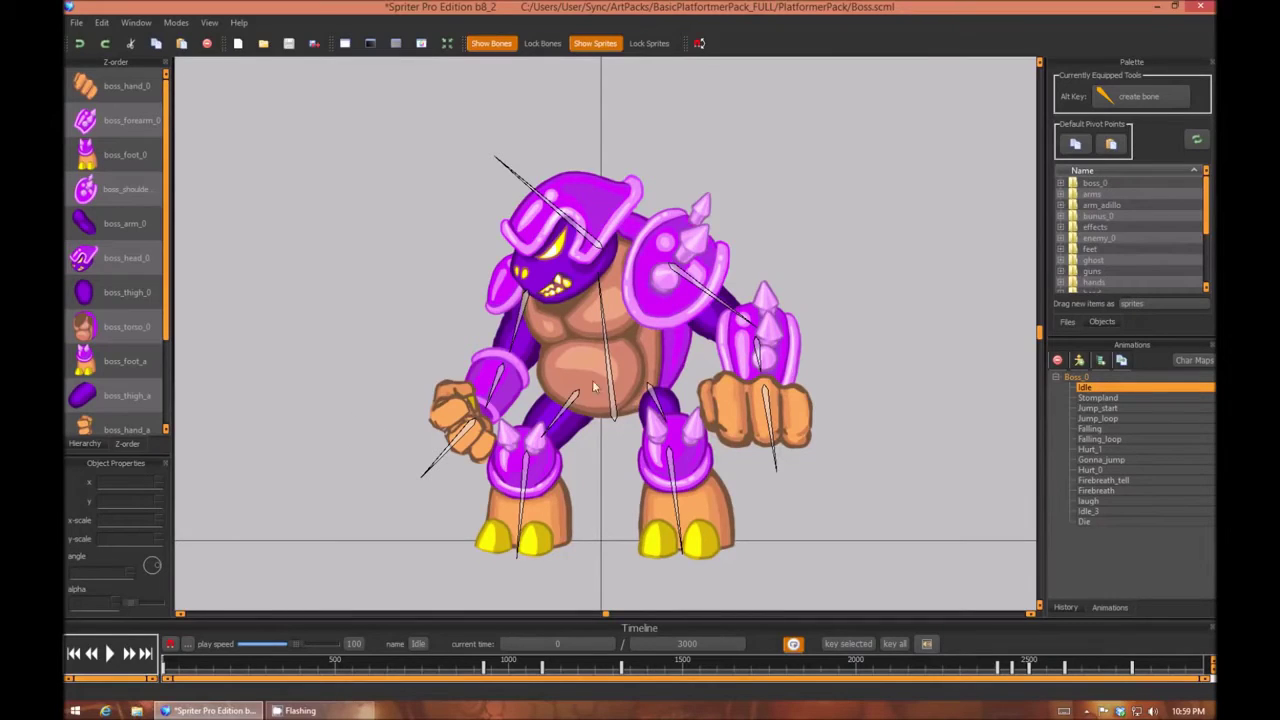
Play the boss's Idle animation in Boss.scml and stop it
key(space)
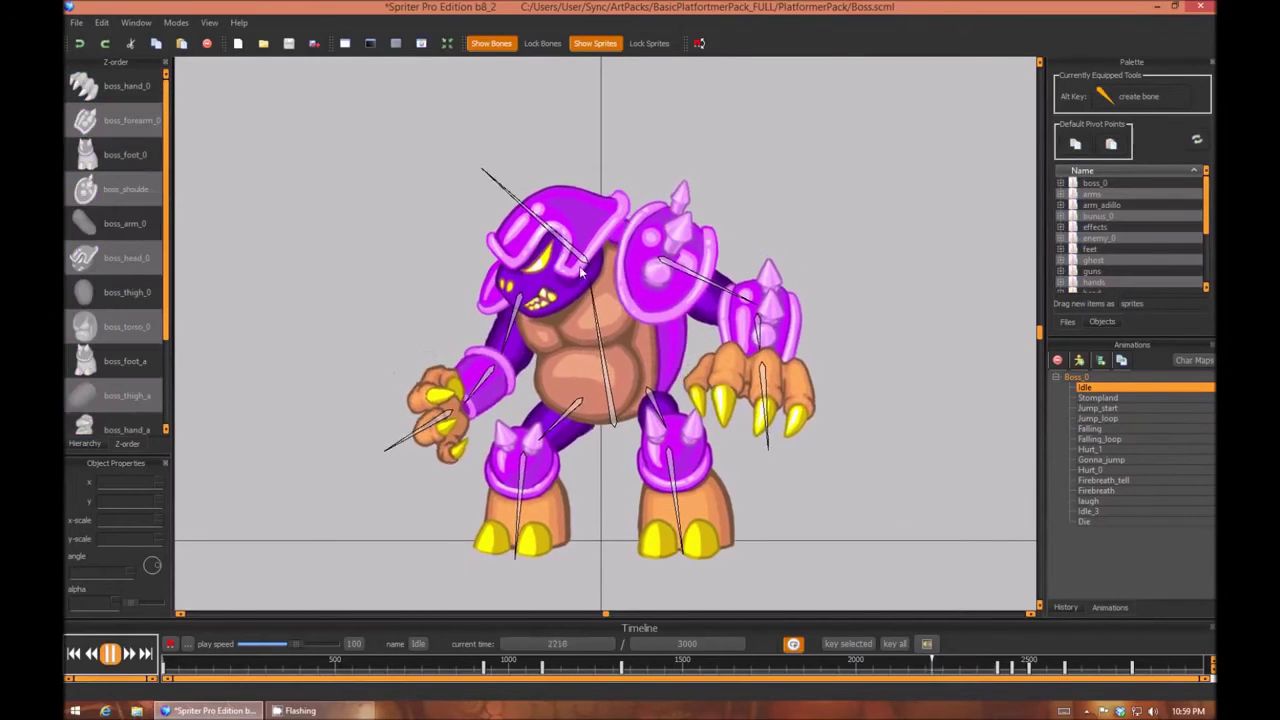
click(110, 653)
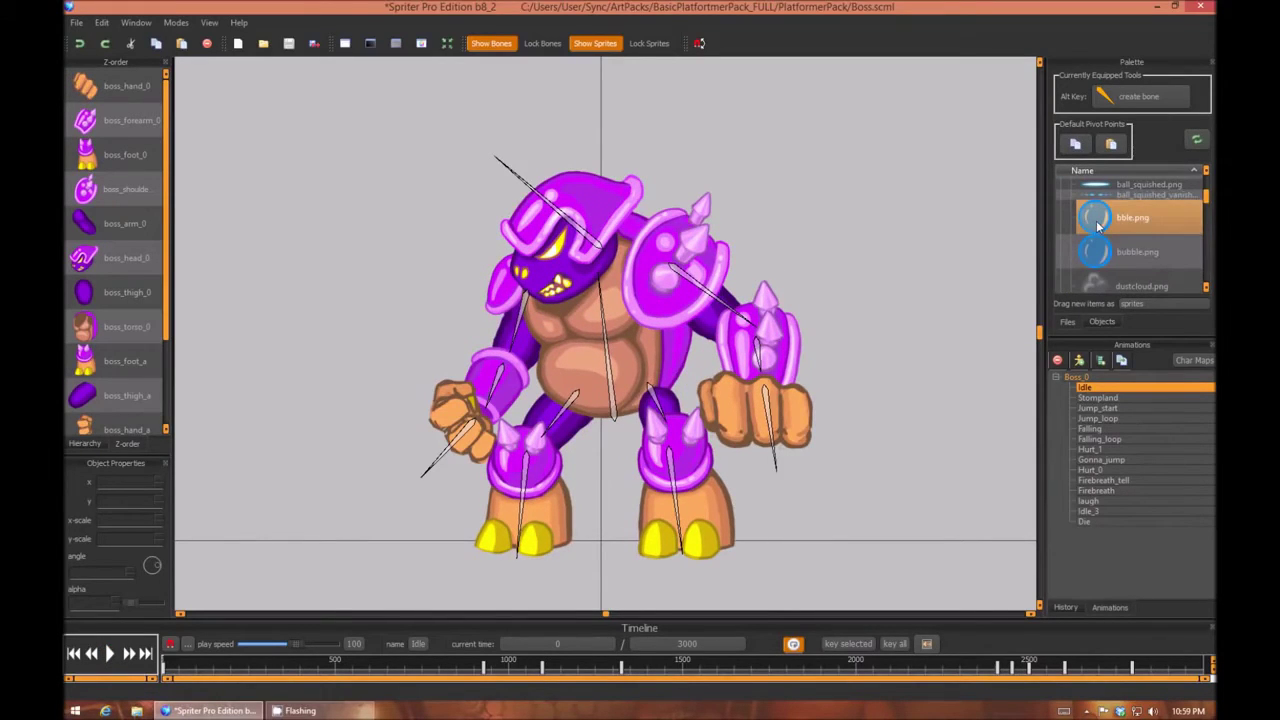
Place bble.png over the boss's far eye at about 0.6 x-scale and add a full-width copy over the near eye
drag(1097, 226, 503, 238)
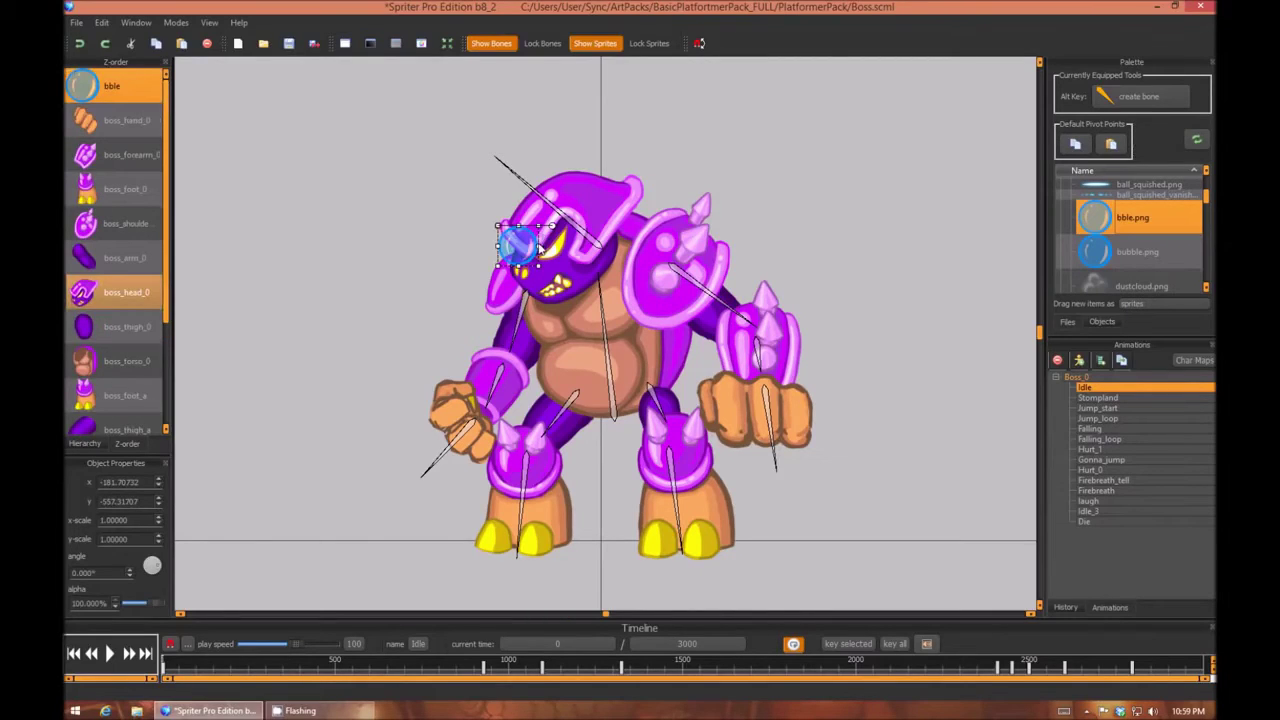
drag(539, 247, 514, 258)
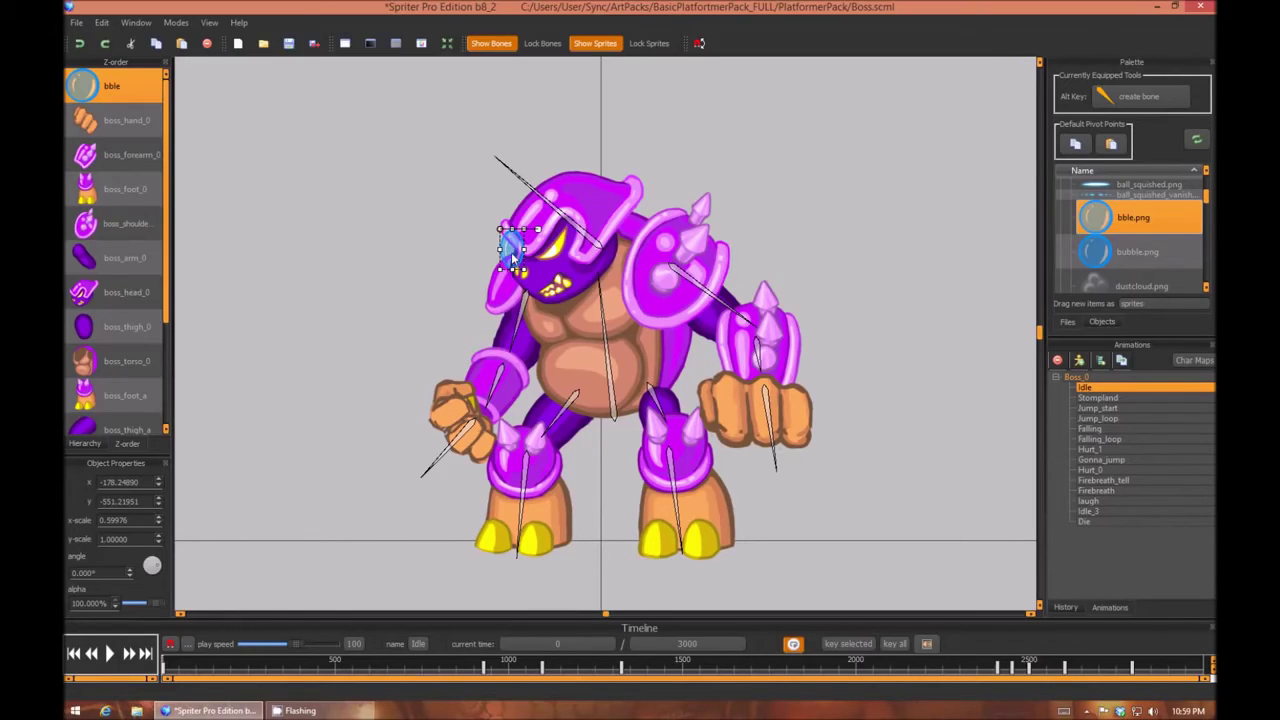
drag(515, 245, 577, 252)
click(385, 505)
Scrub and play the Idle animation to check whether the bubble lenses follow the head, returning to the first keyframe
drag(201, 669, 581, 641)
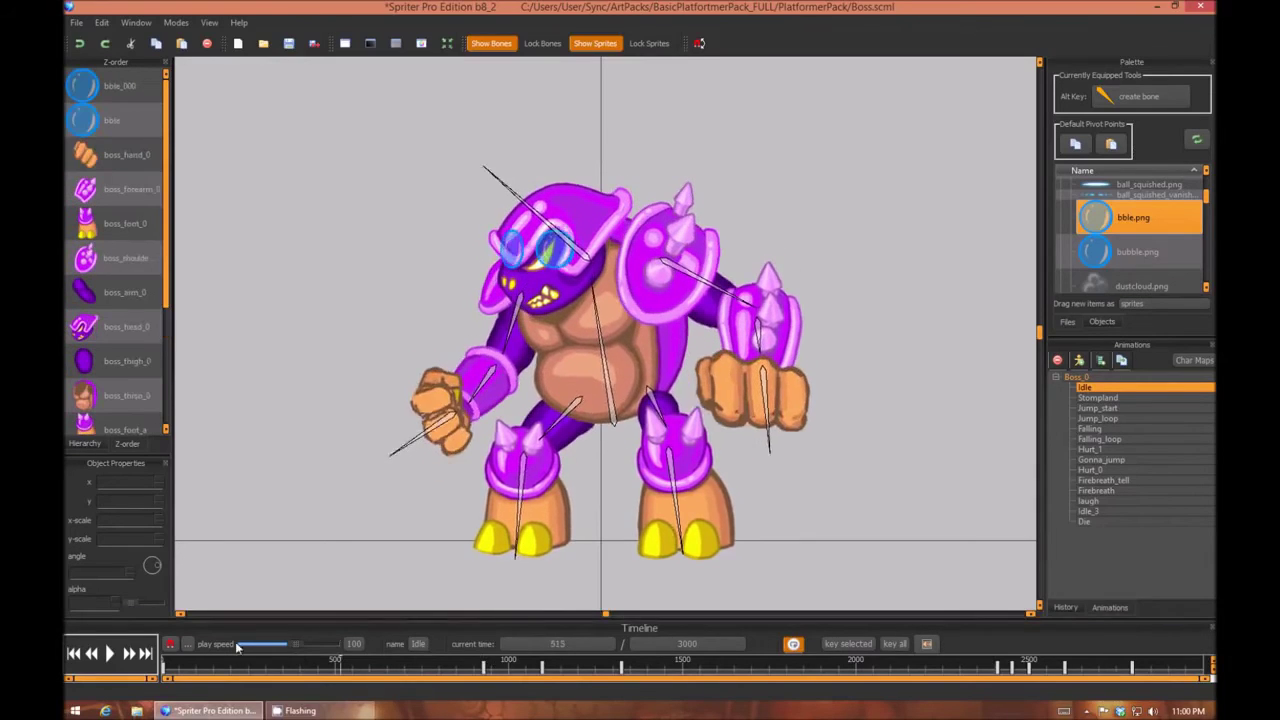
key(space)
key(a)
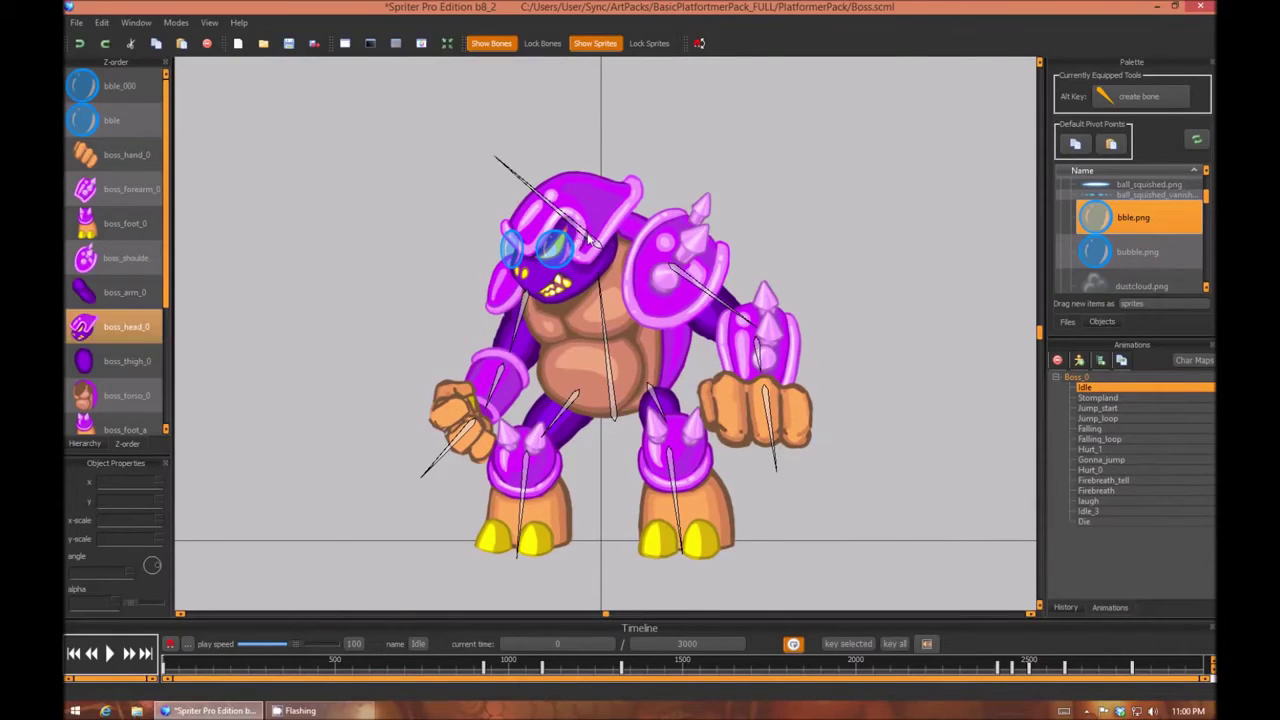
Parent both bubble lenses to the boss's head bone in the first keyframe
click(588, 238)
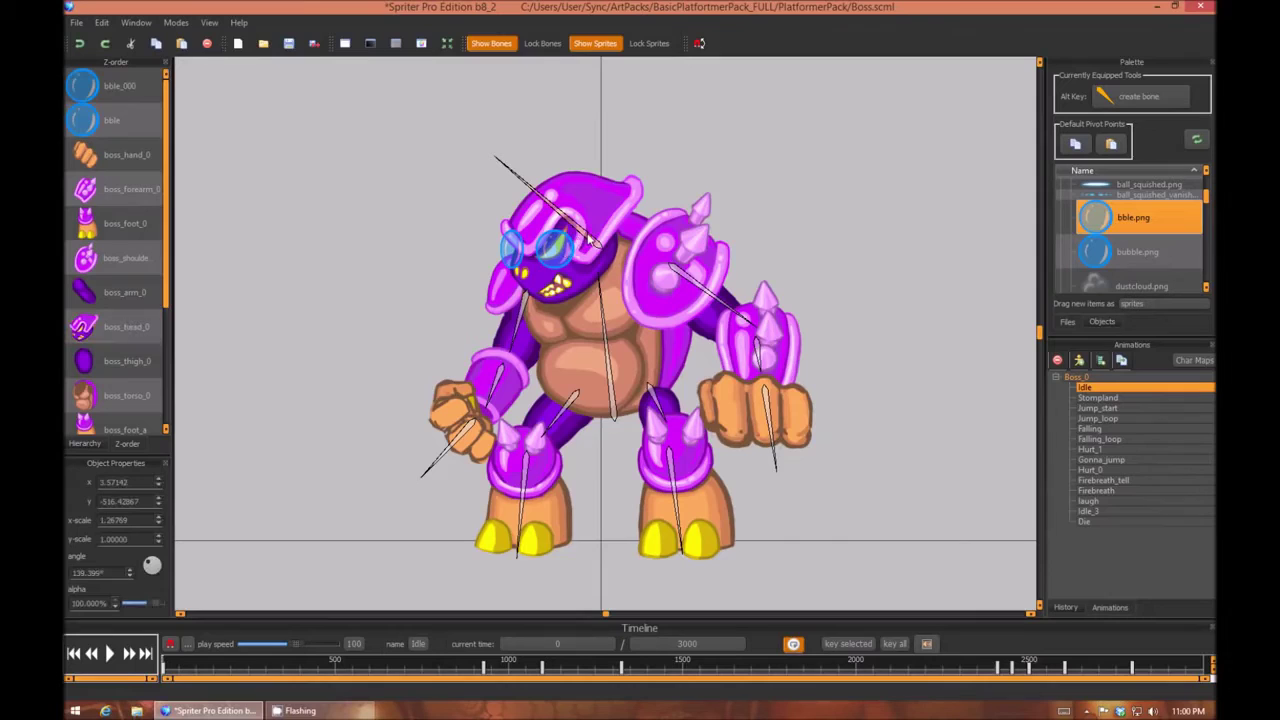
key(b)
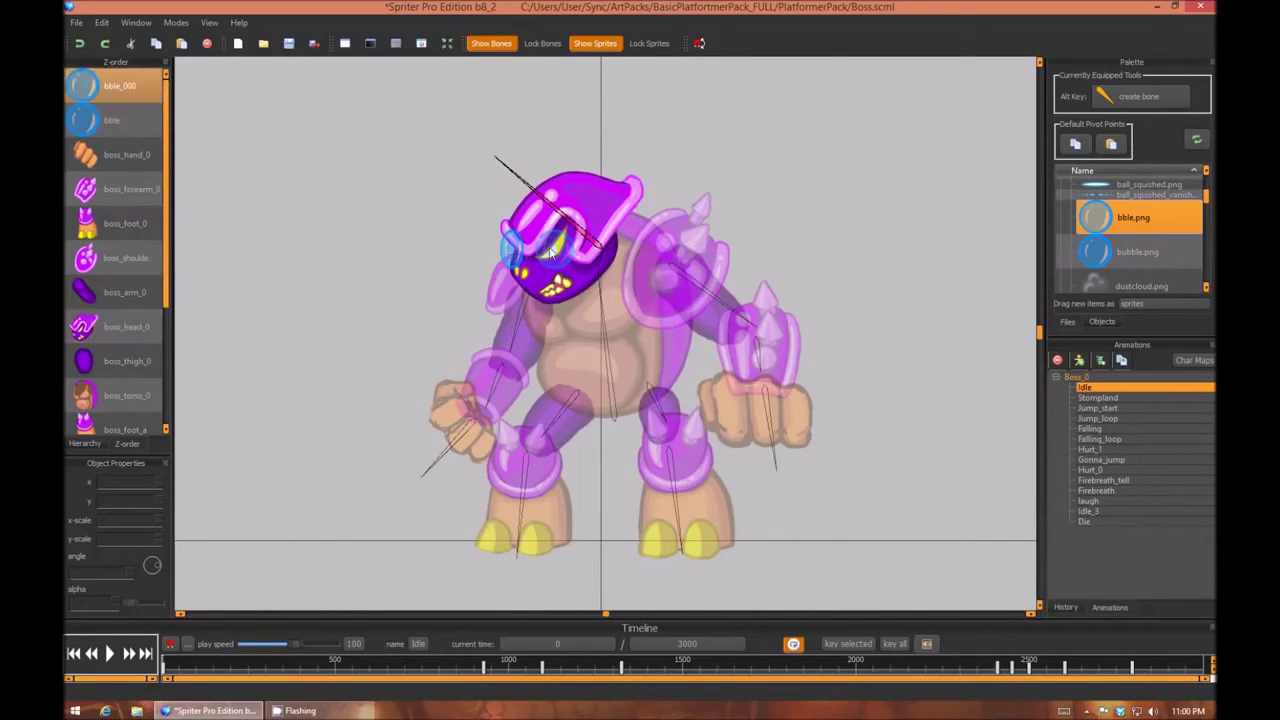
click(550, 252)
click(512, 252)
click(462, 500)
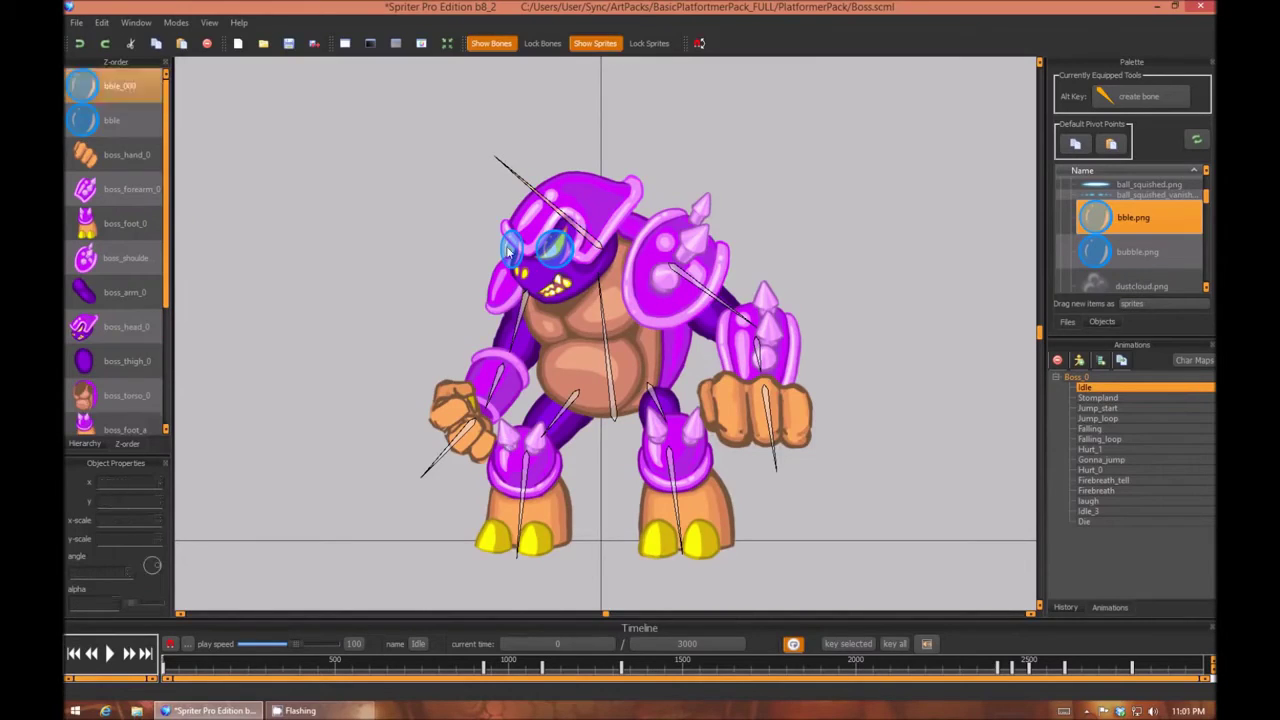
Paste both bubble lenses to all keys of the Idle animation and scrub the timeline to check how they follow the head
click(512, 253)
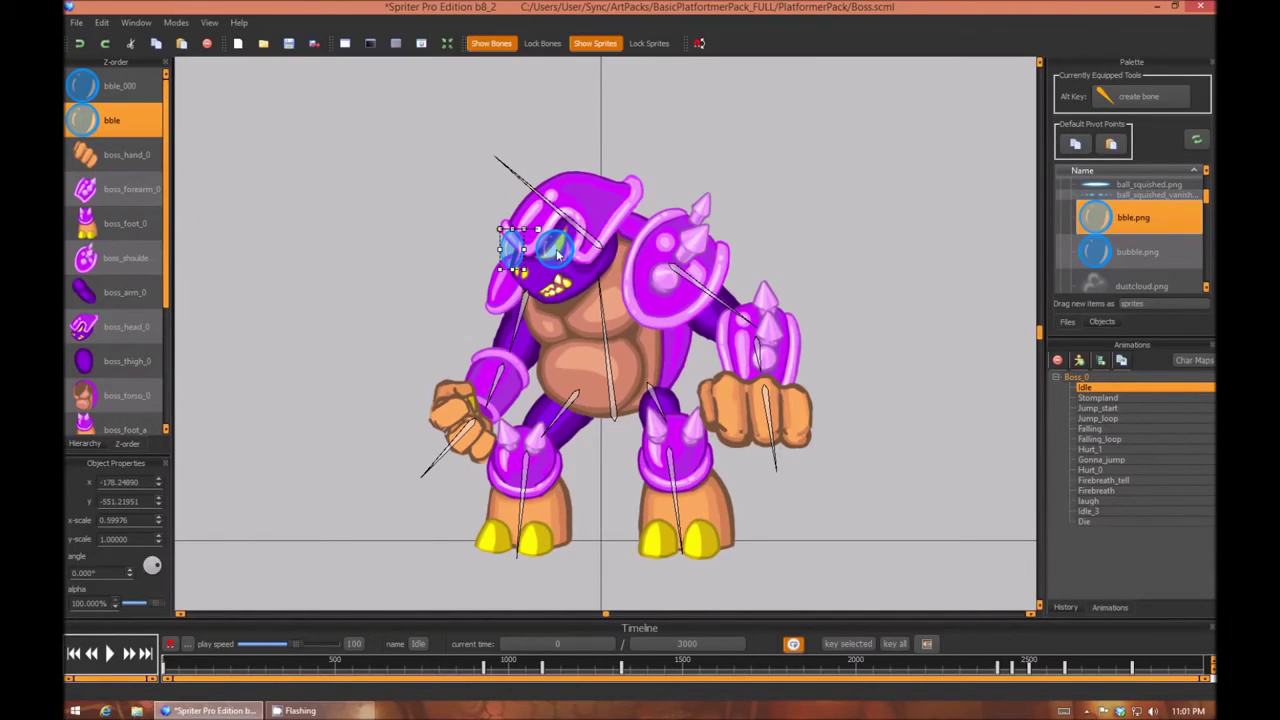
ctrl+click(557, 254)
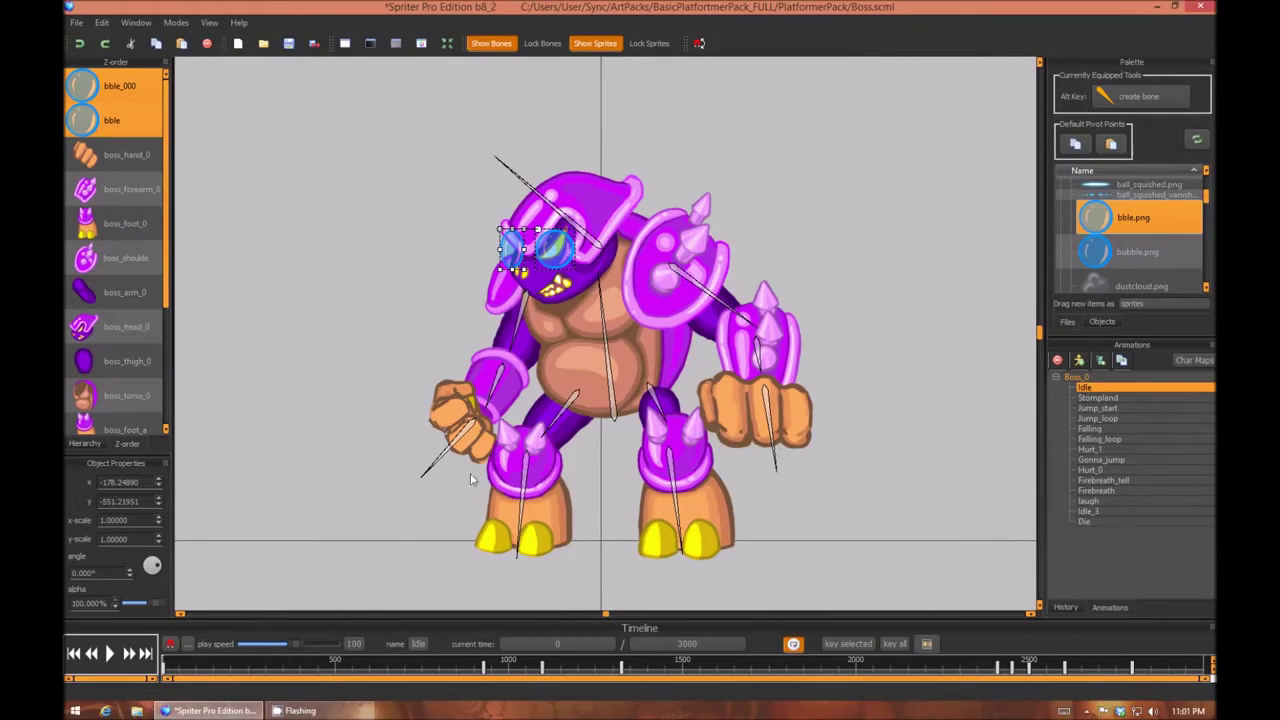
click(102, 22)
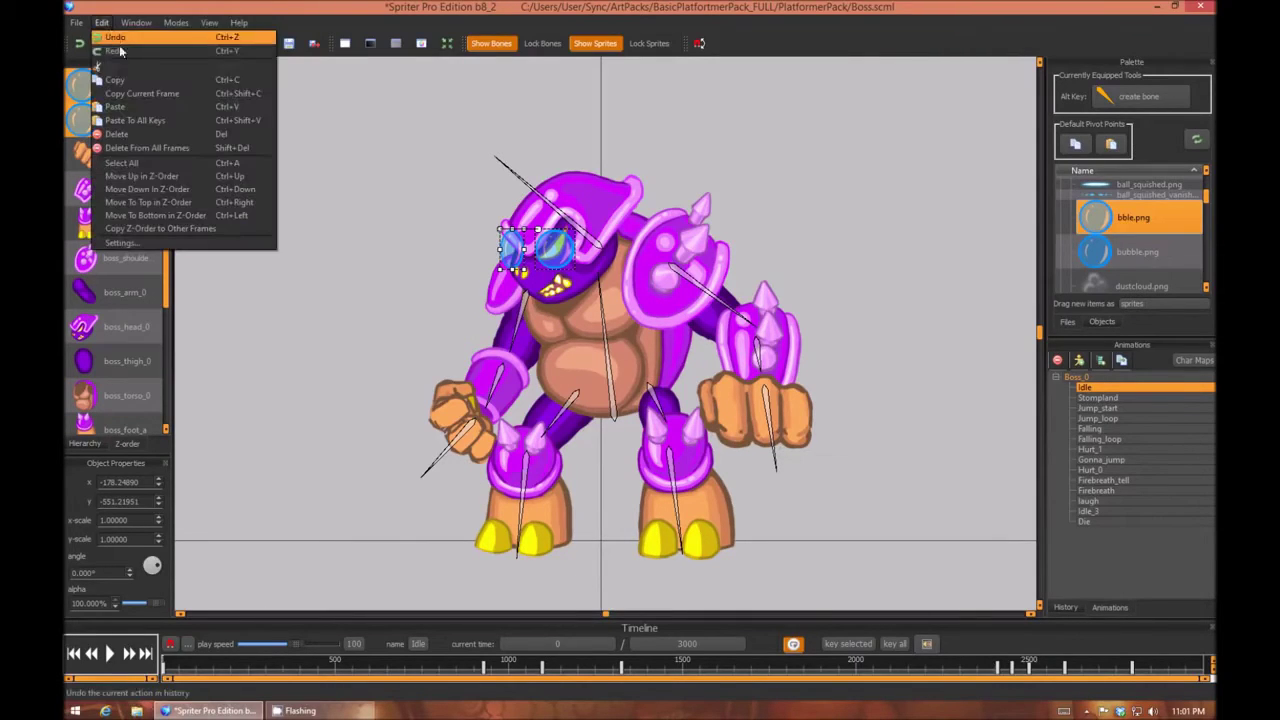
click(148, 121)
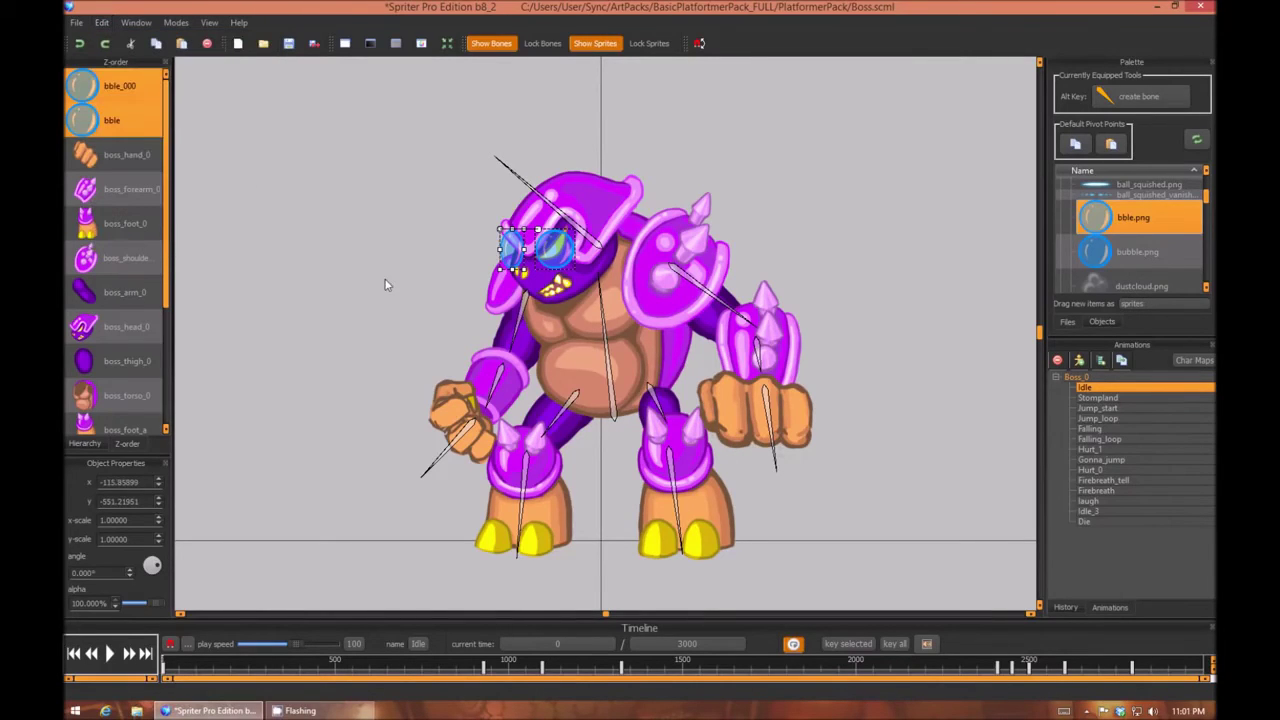
drag(192, 667, 375, 667)
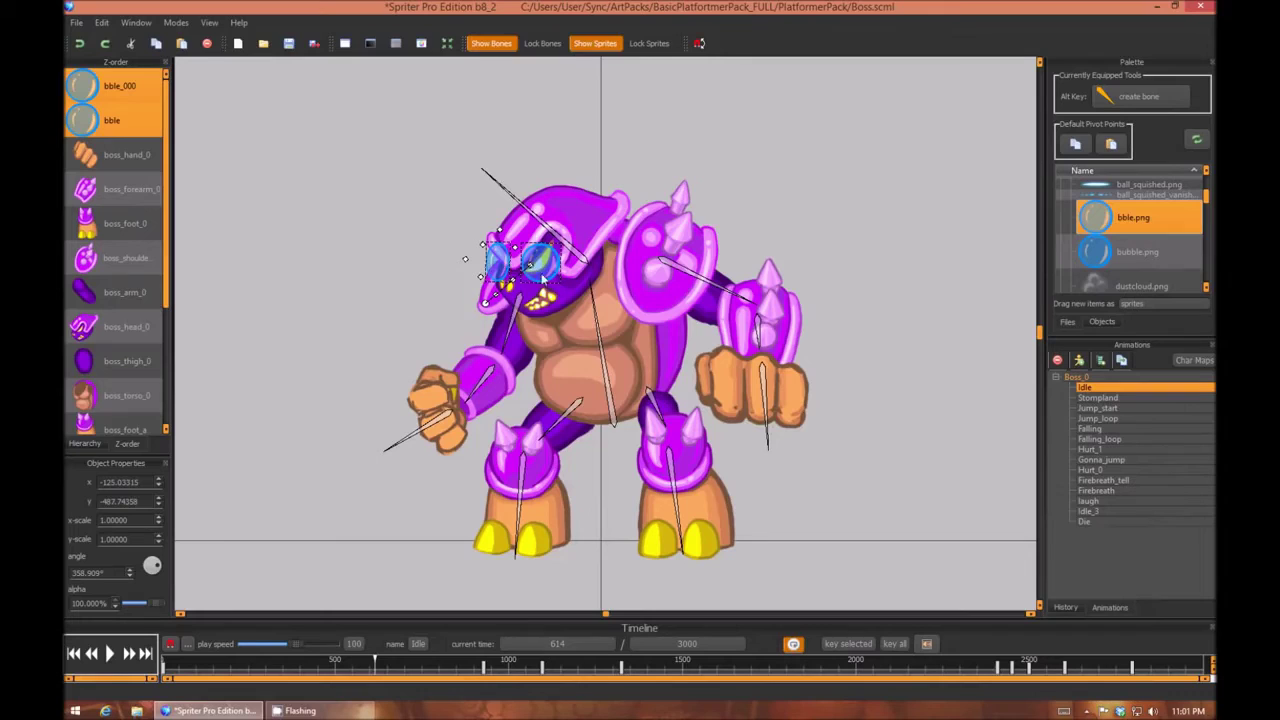
drag(341, 665, 441, 665)
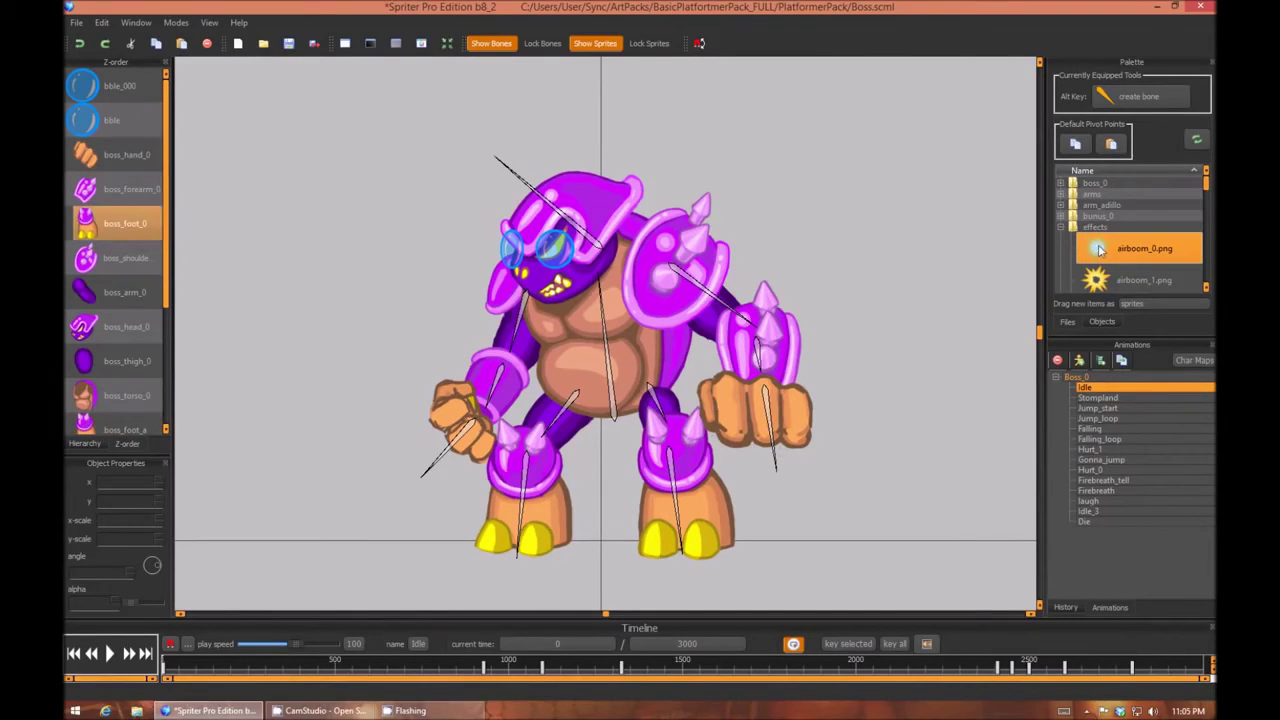
Set airboom_0.png's default pivot to the burst's centre and place the sprite over the boss's upper chest
double_click(1100, 250)
click(1078, 416)
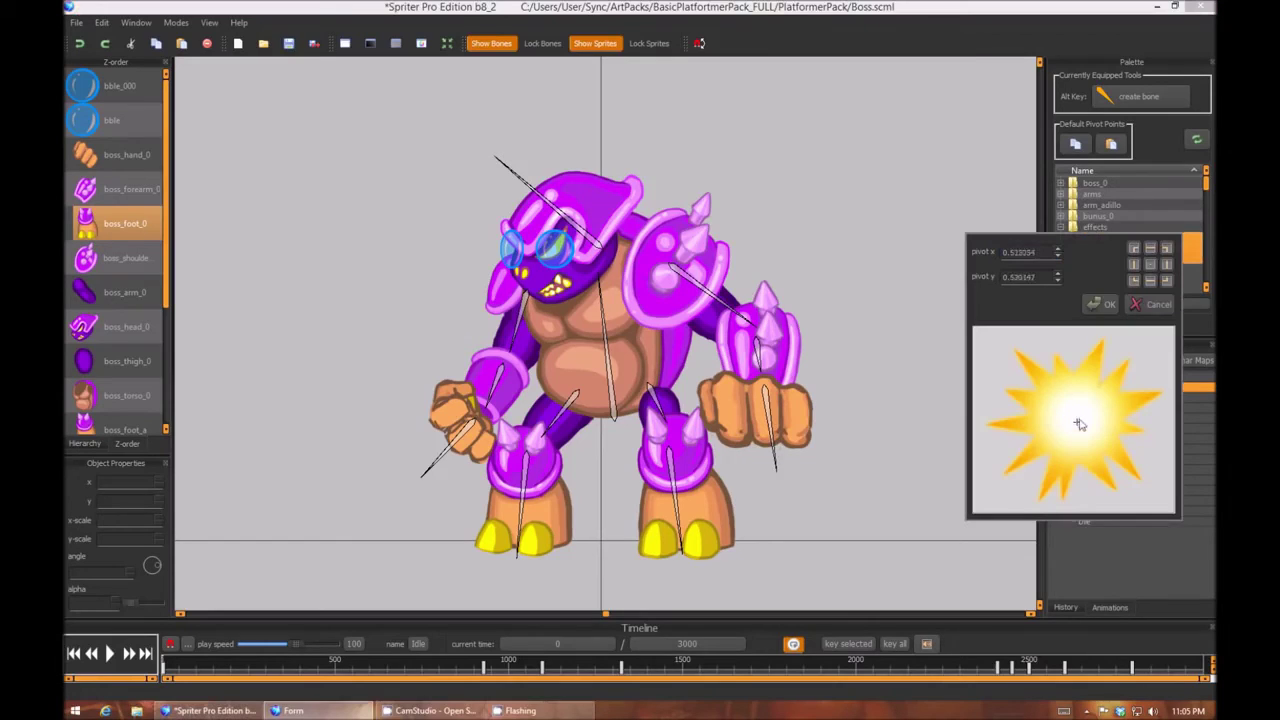
click(1100, 304)
drag(1100, 248, 643, 280)
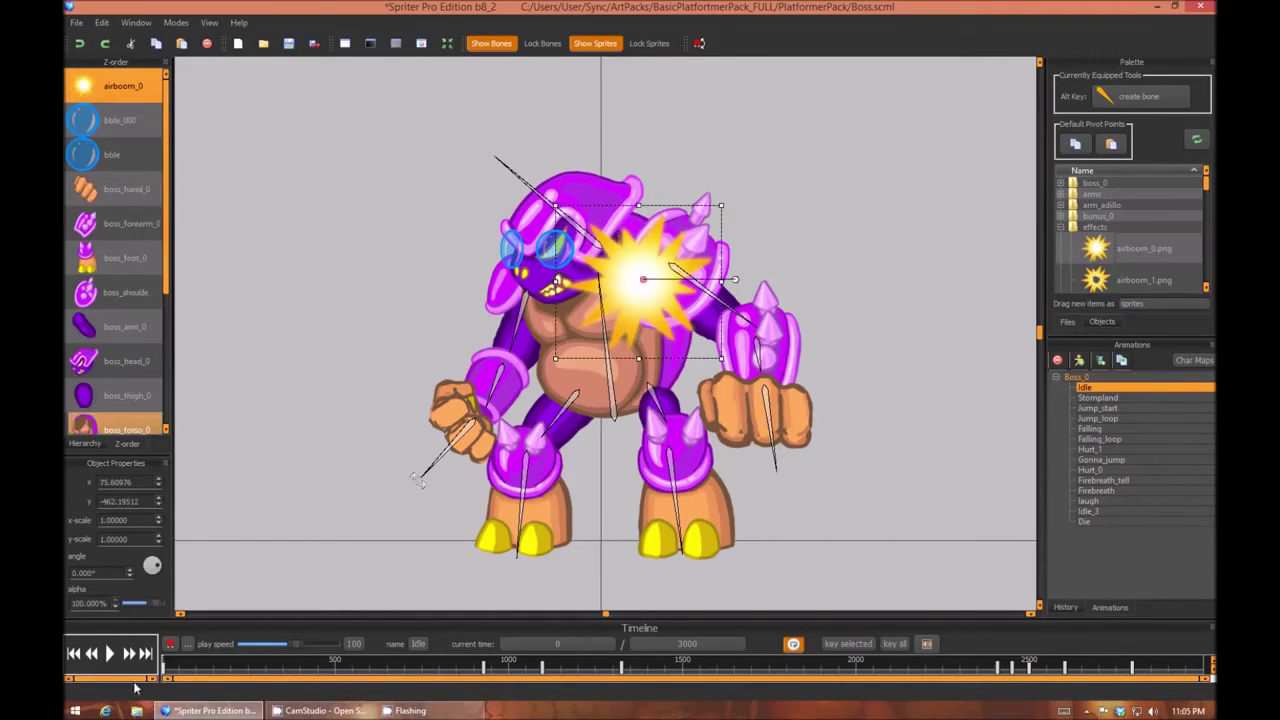
Enlarge the burst to about 2.3 scale, centre it around the boss's head, and layer it directly below boss_head_0 in the z-order
drag(555, 206, 437, 112)
drag(655, 227, 610, 181)
drag(110, 87, 110, 372)
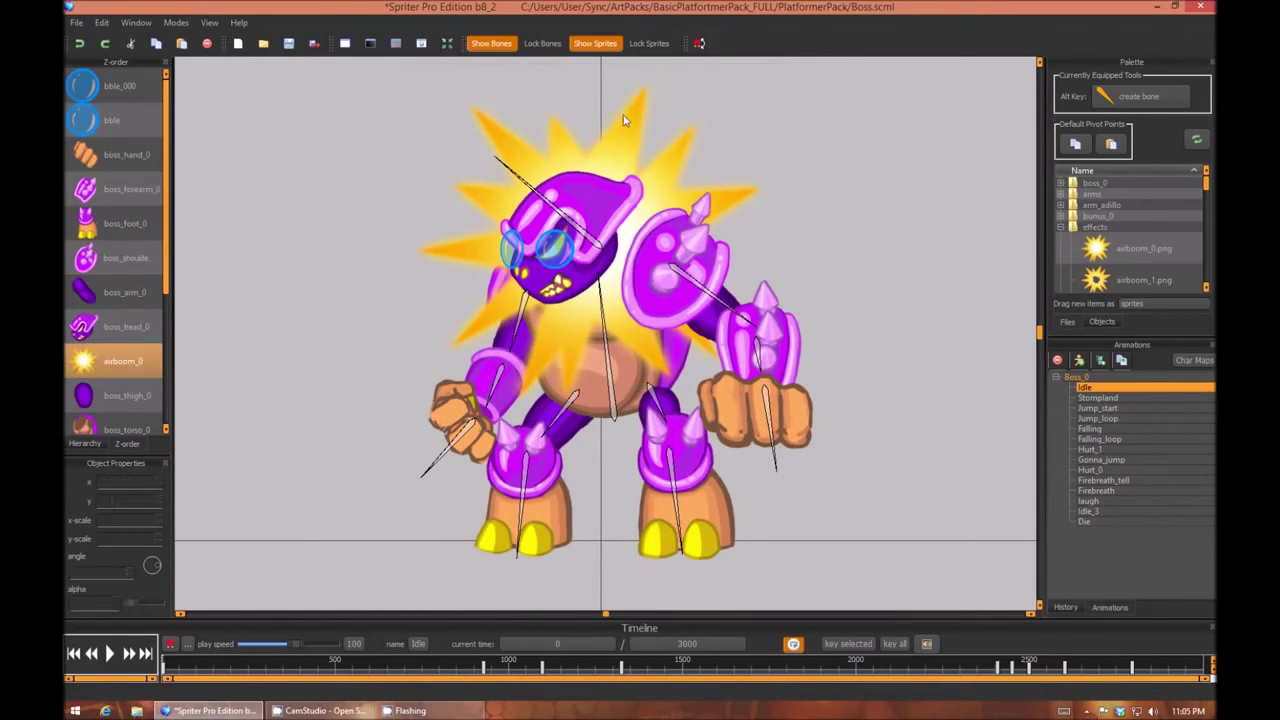
drag(623, 115, 607, 121)
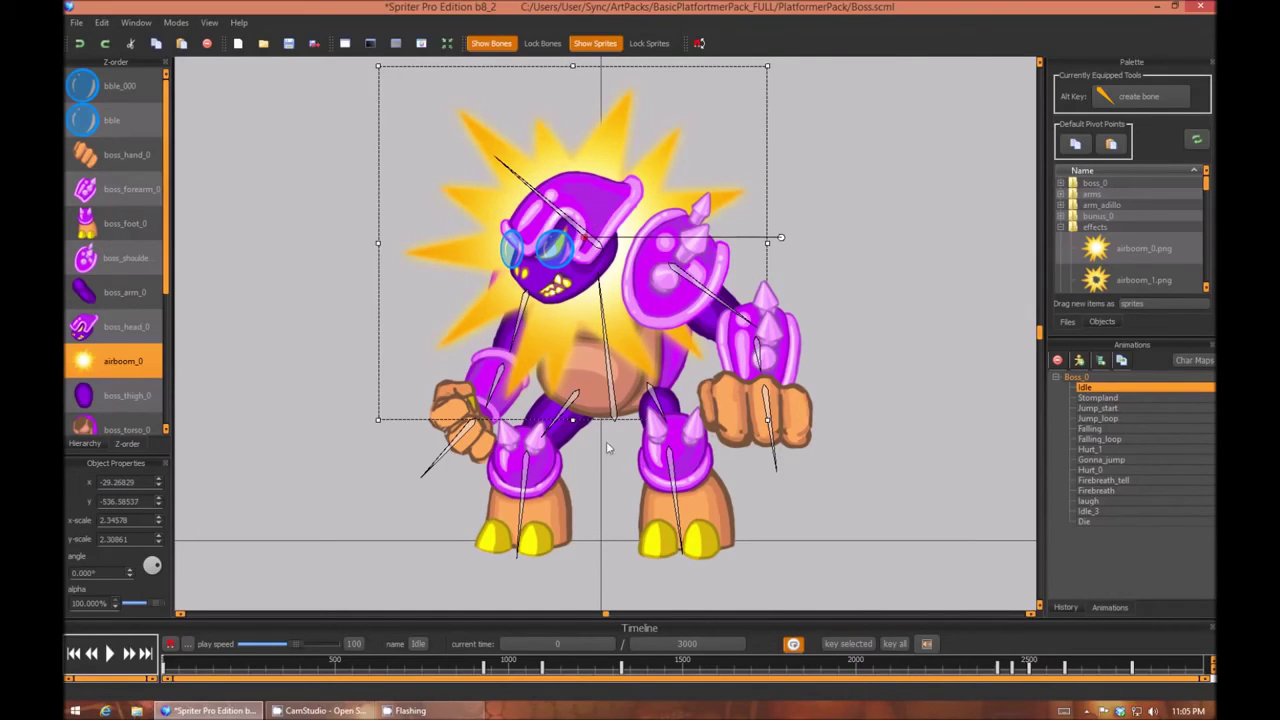
Parent the airboom_0 burst to the boss's torso bone
click(207, 326)
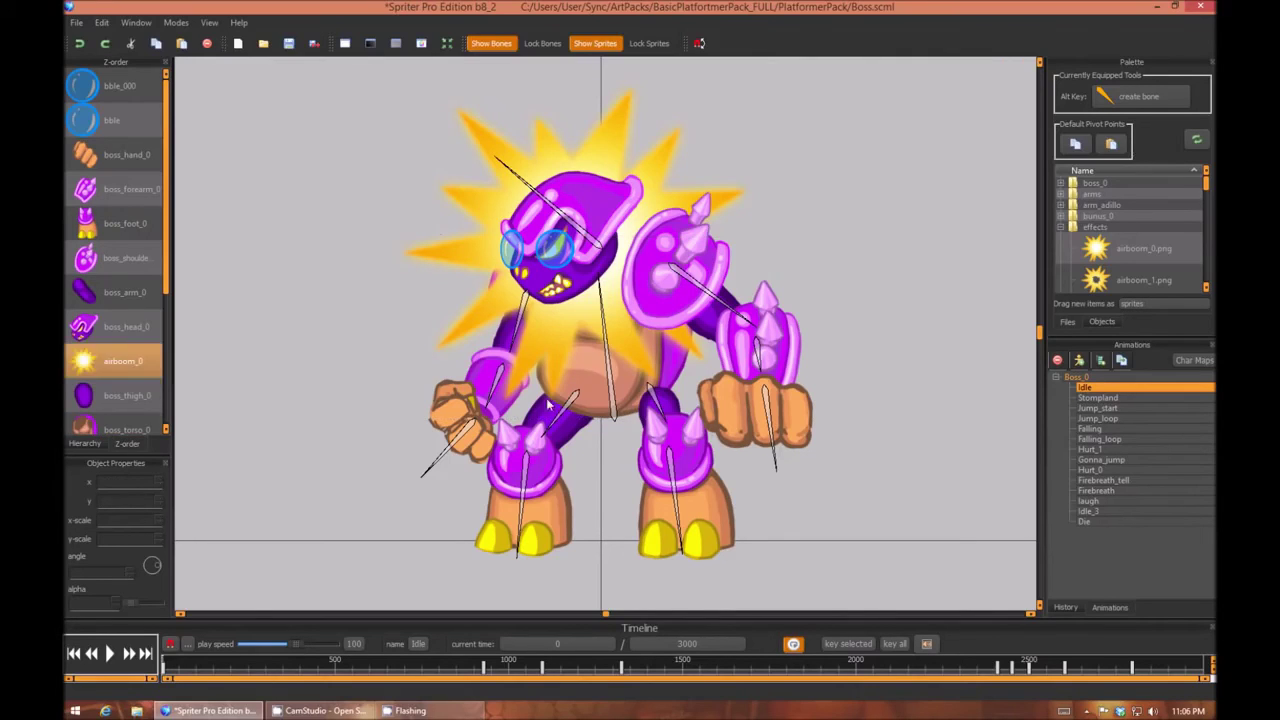
click(613, 400)
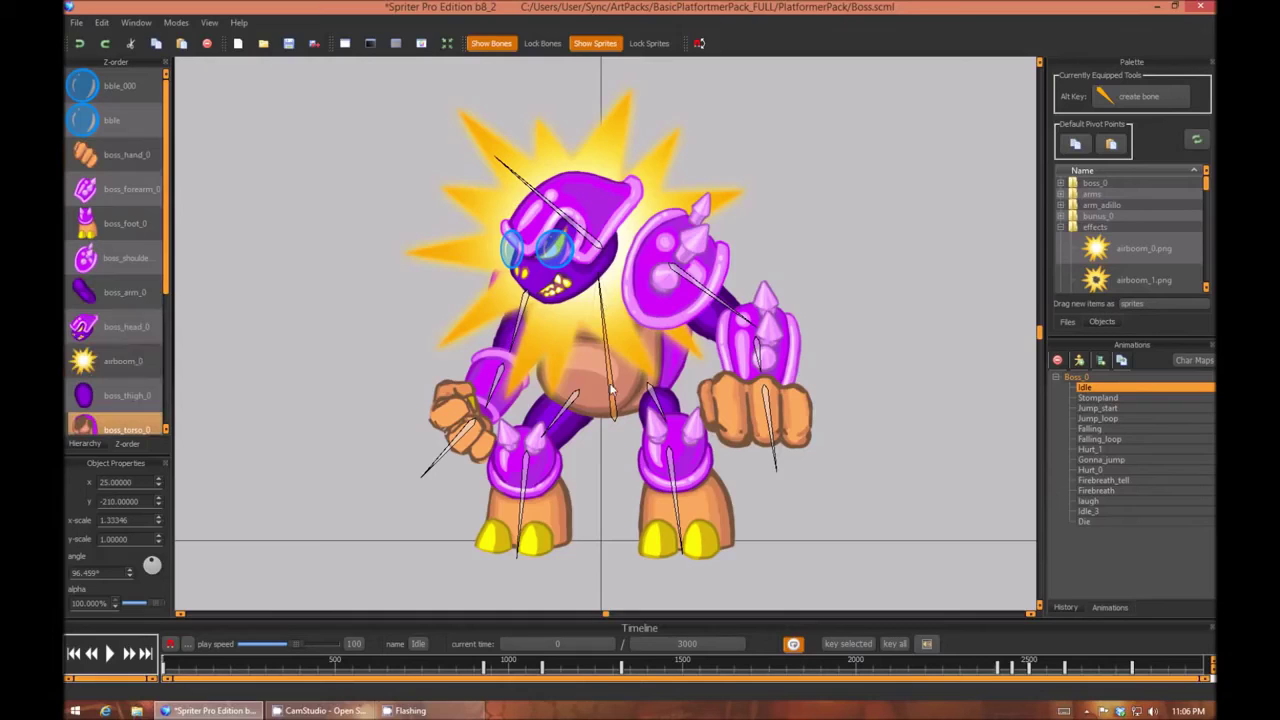
key(b)
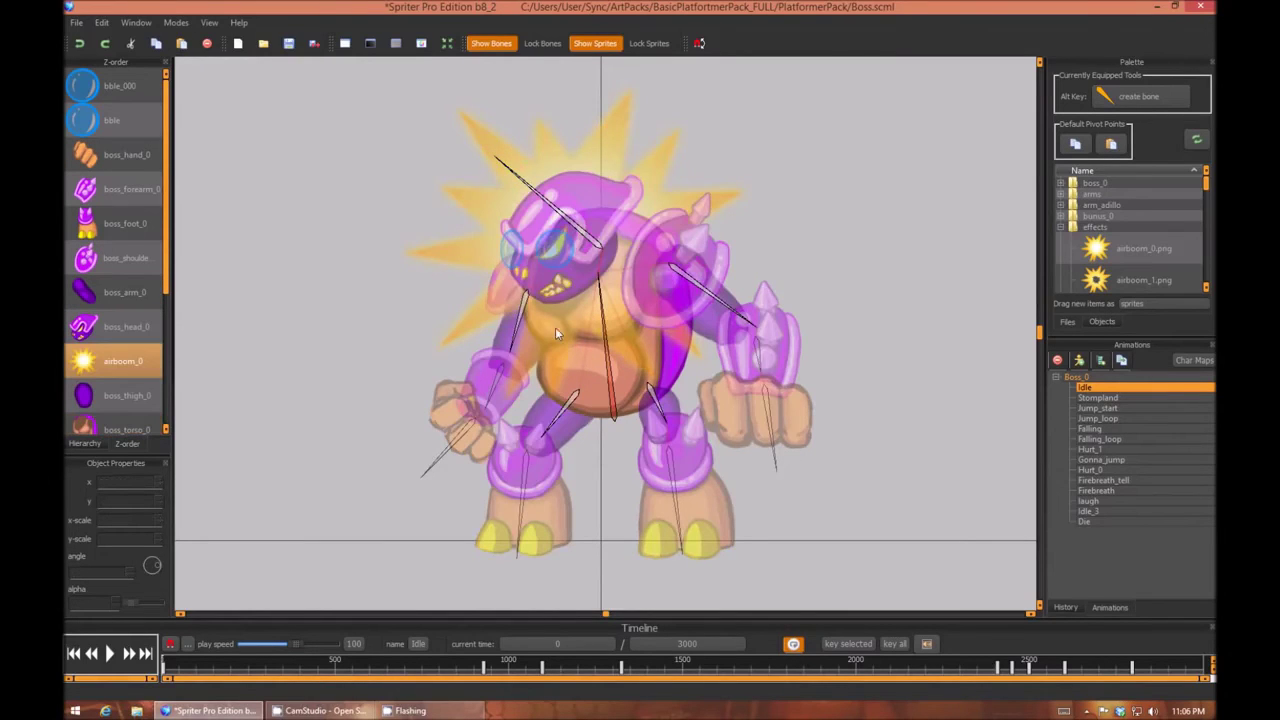
click(456, 256)
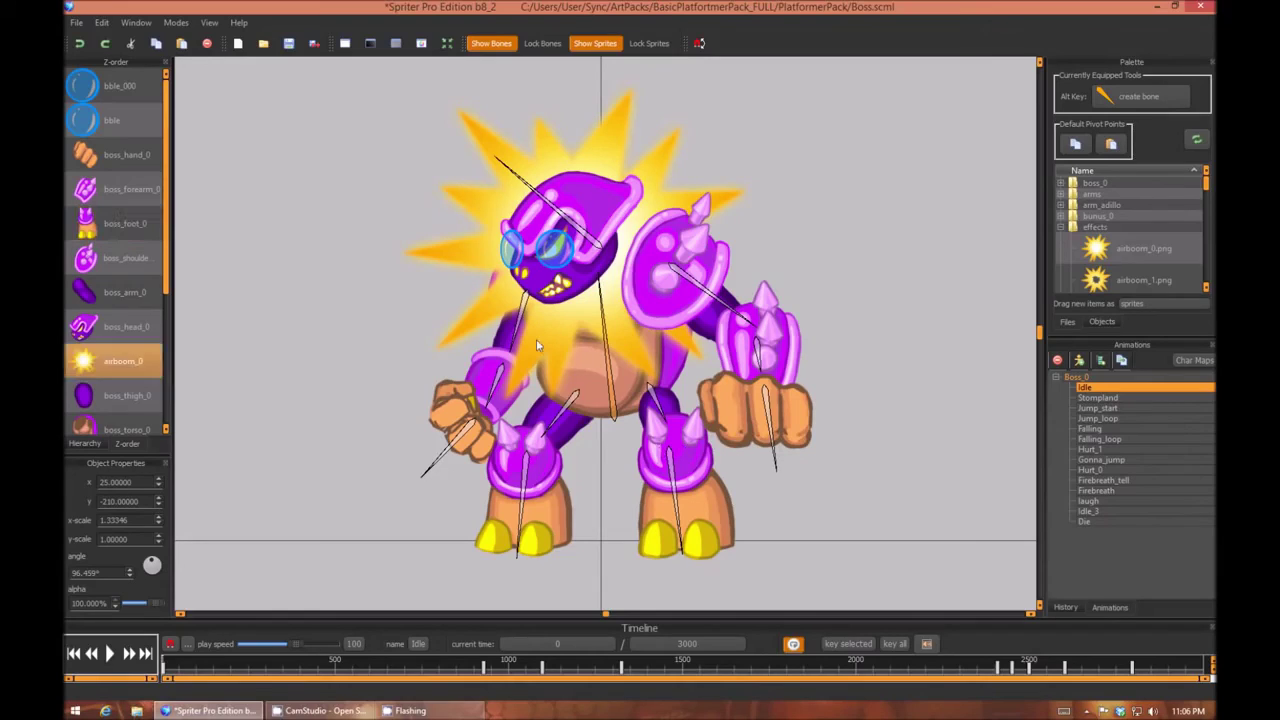
Raise the airboom_0 burst in the z-order to directly below the bubble lenses, and return it to directly below boss_head_0
click(480, 138)
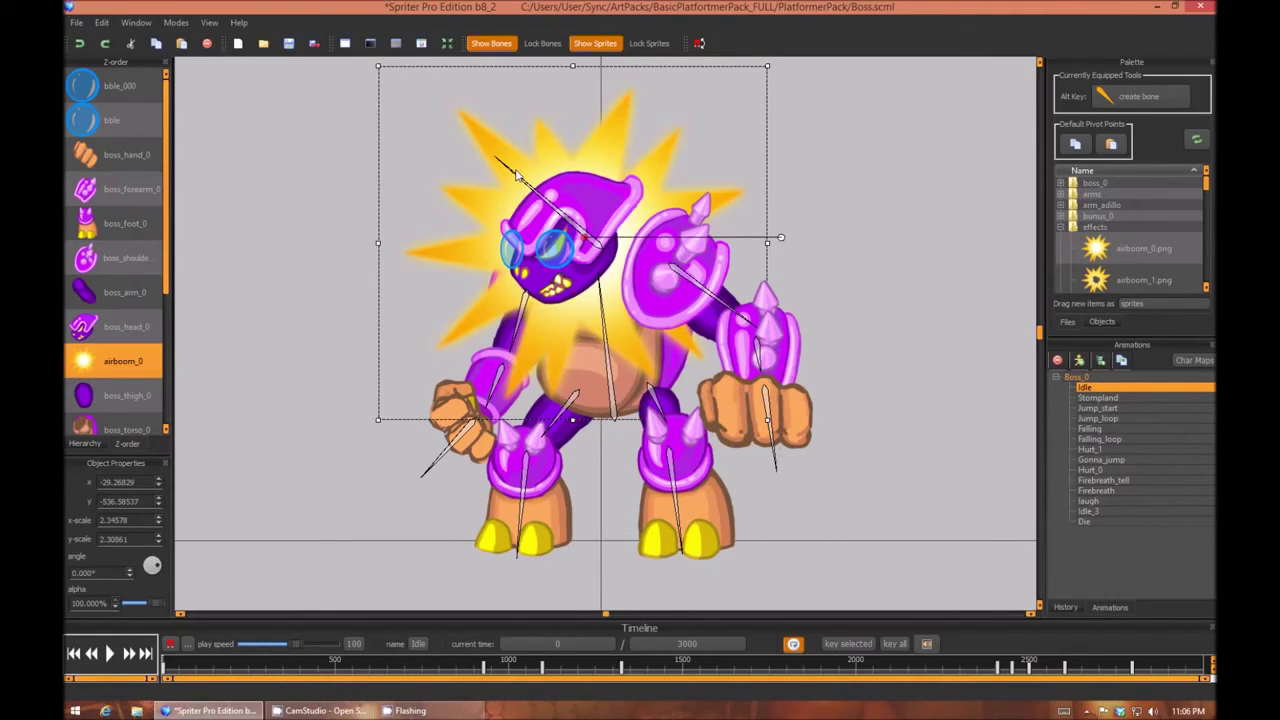
key(ctrl+Up)
key(ctrl+Up)
key(ctrl+Up)
key(ctrl+Up)
key(ctrl+Up)
key(ctrl+Up)
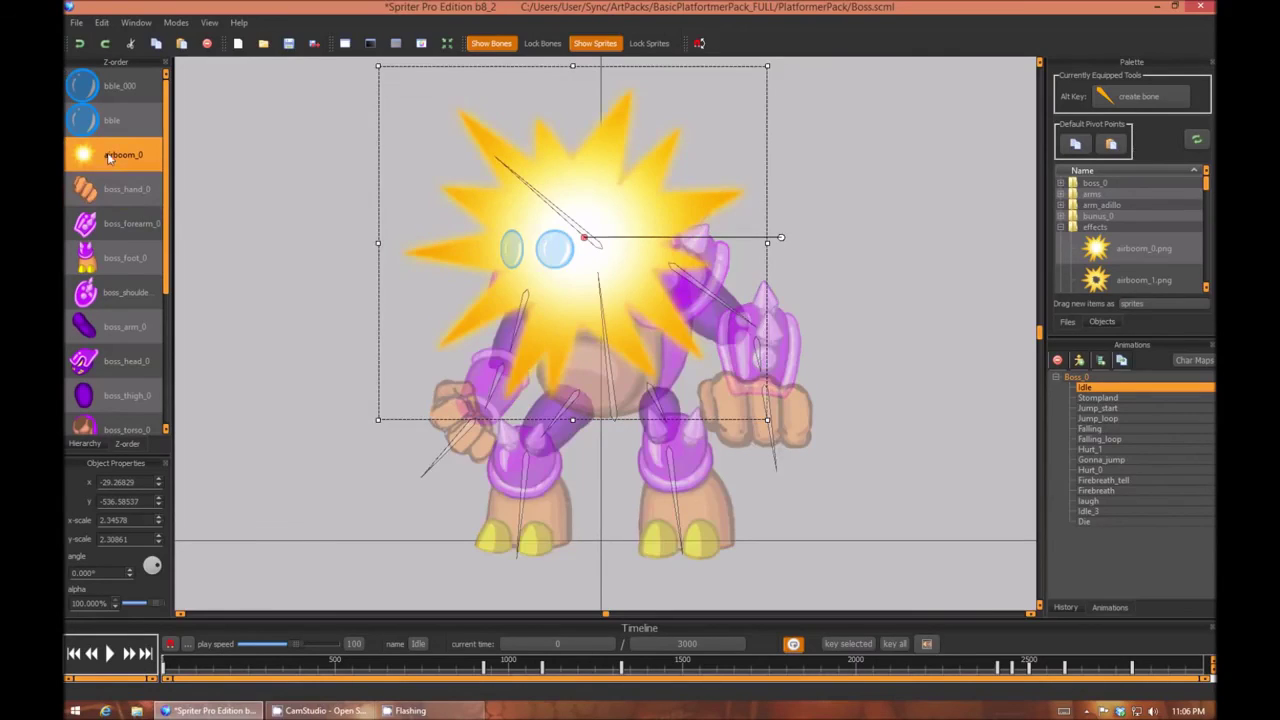
drag(73, 359, 78, 366)
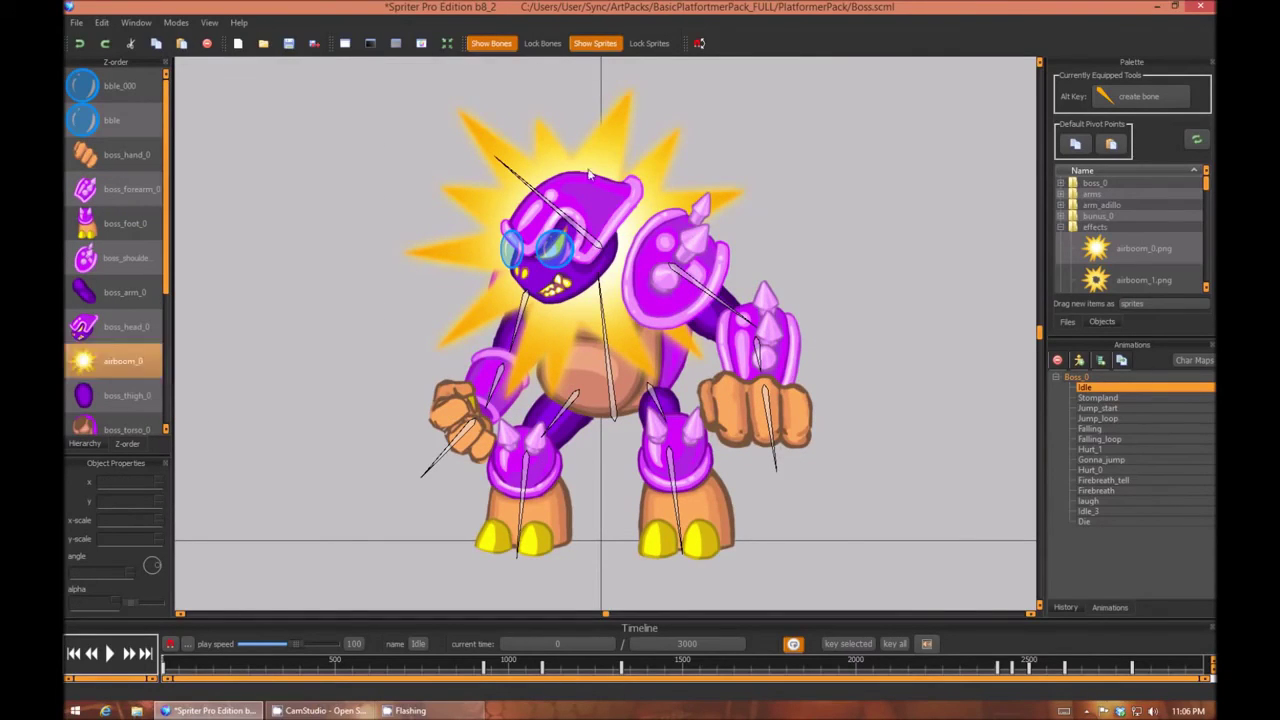
Copy the first frame's z-order to the other frames and play the Idle animation to check the burst's layering and movement
click(102, 22)
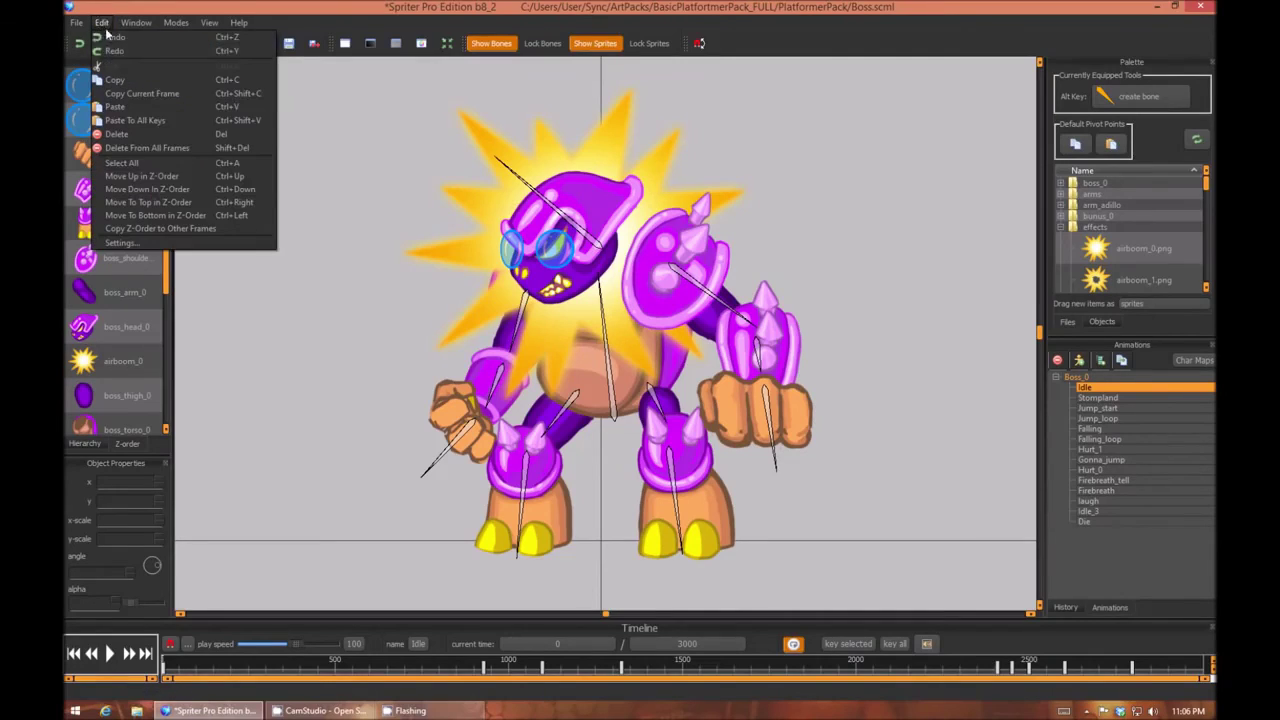
click(160, 229)
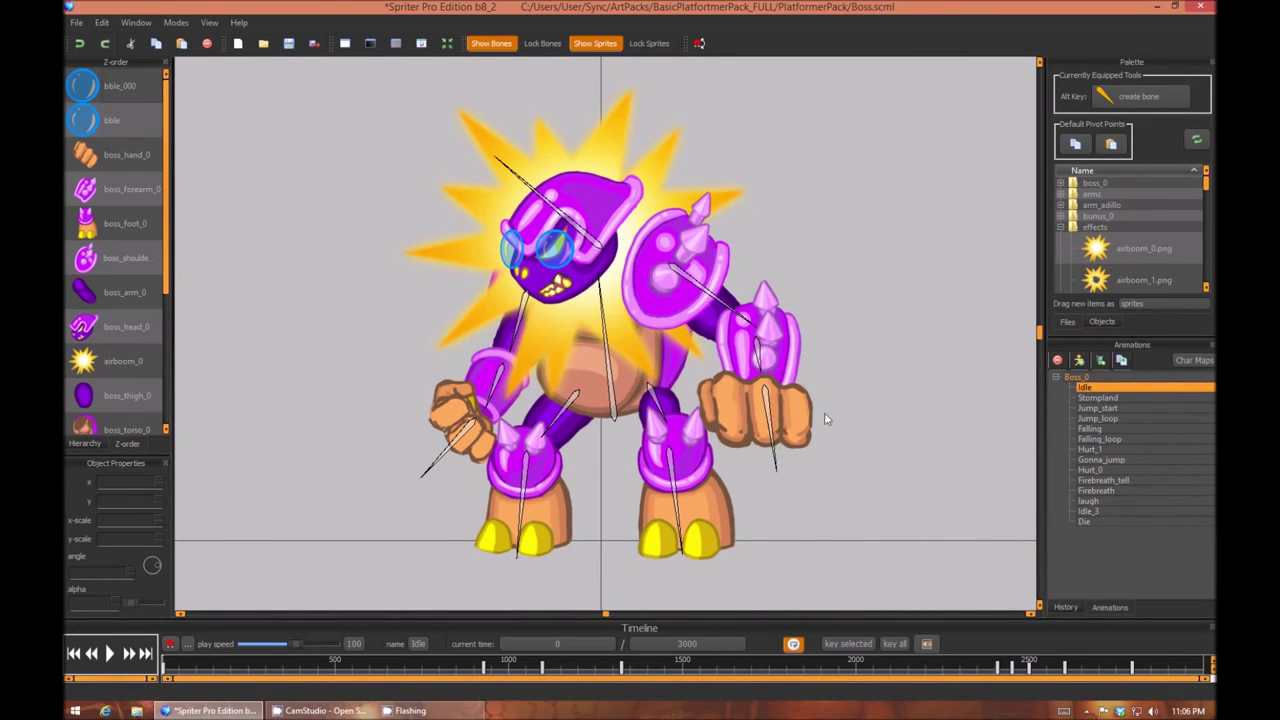
click(111, 653)
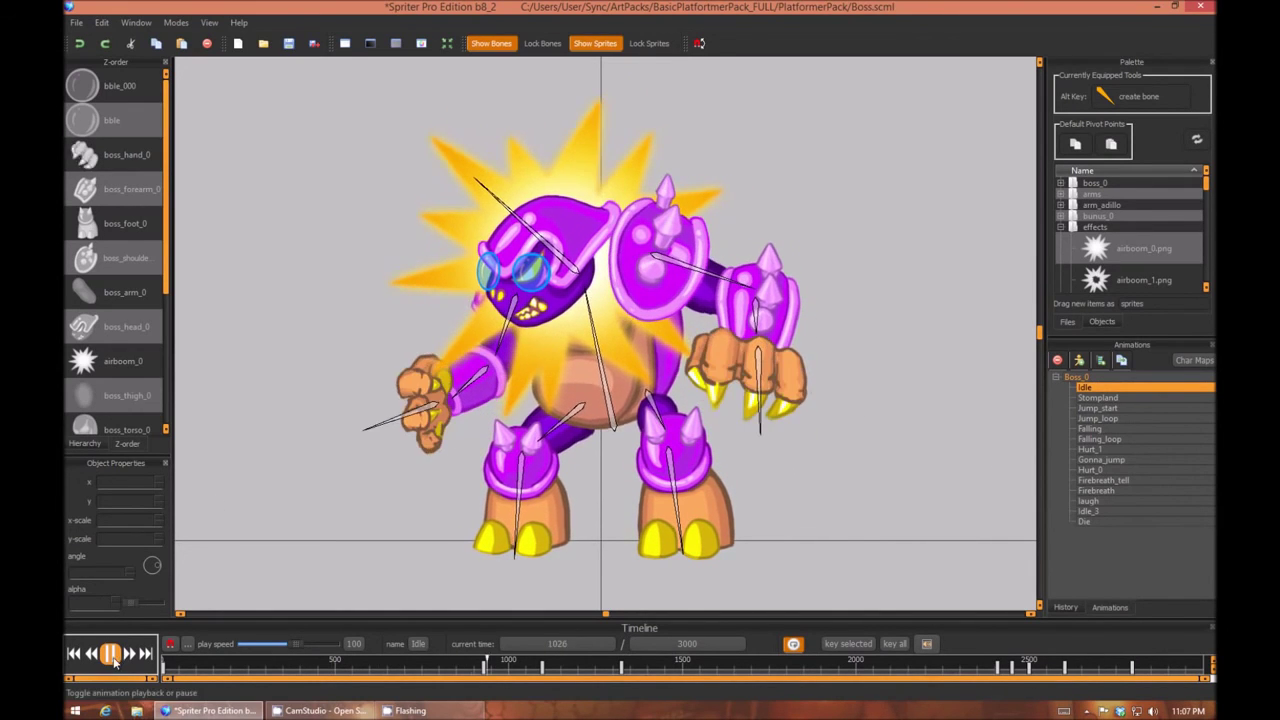
click(630, 397)
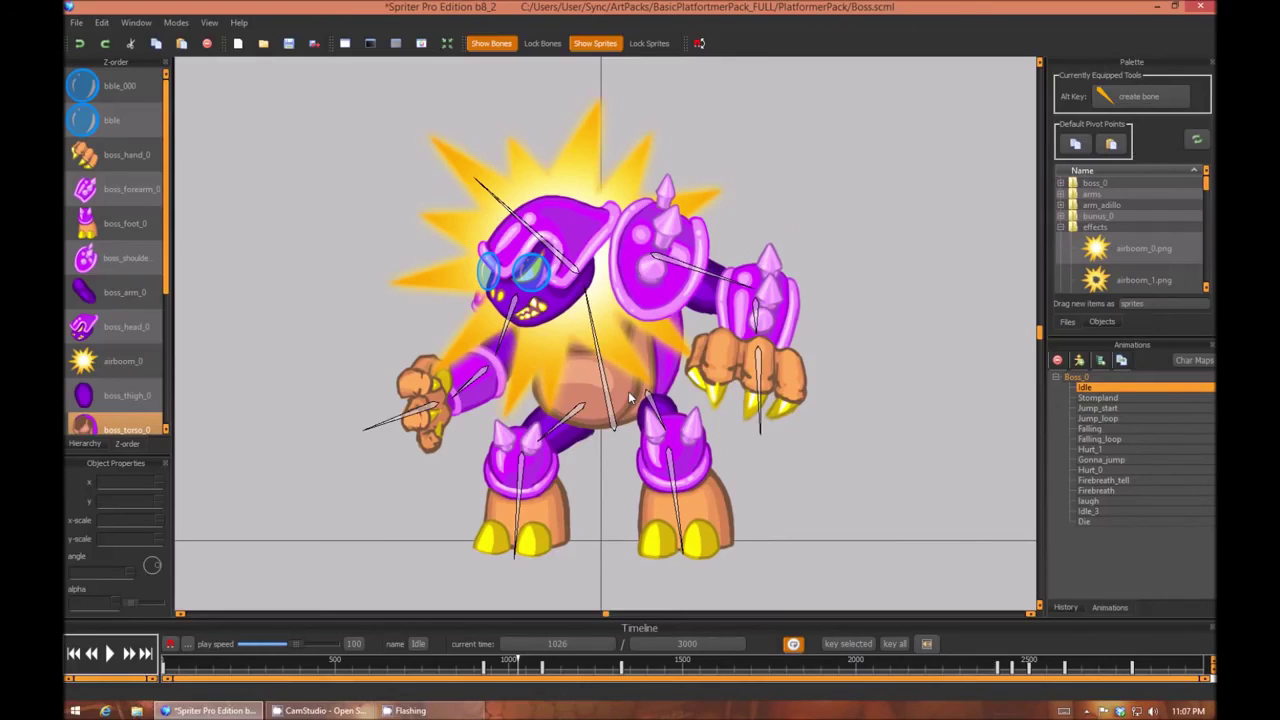